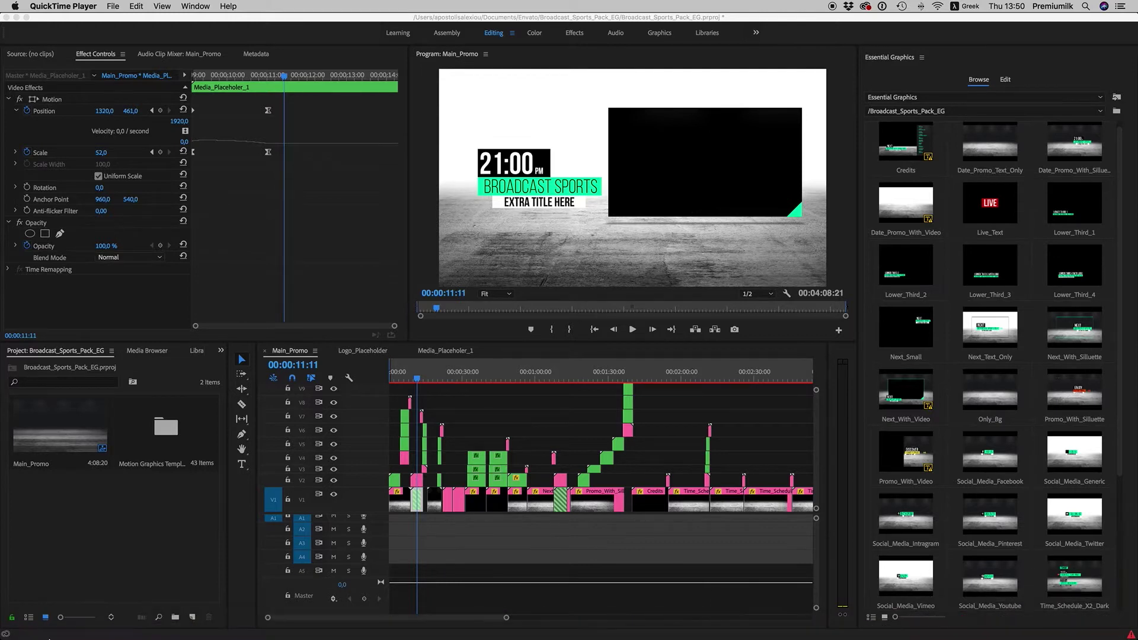
- Reopen Finder and toggle Broadcast_Sports_Pack_EG and Links folders to show Links' files
mouse_move(38, 637)
click(32, 626)
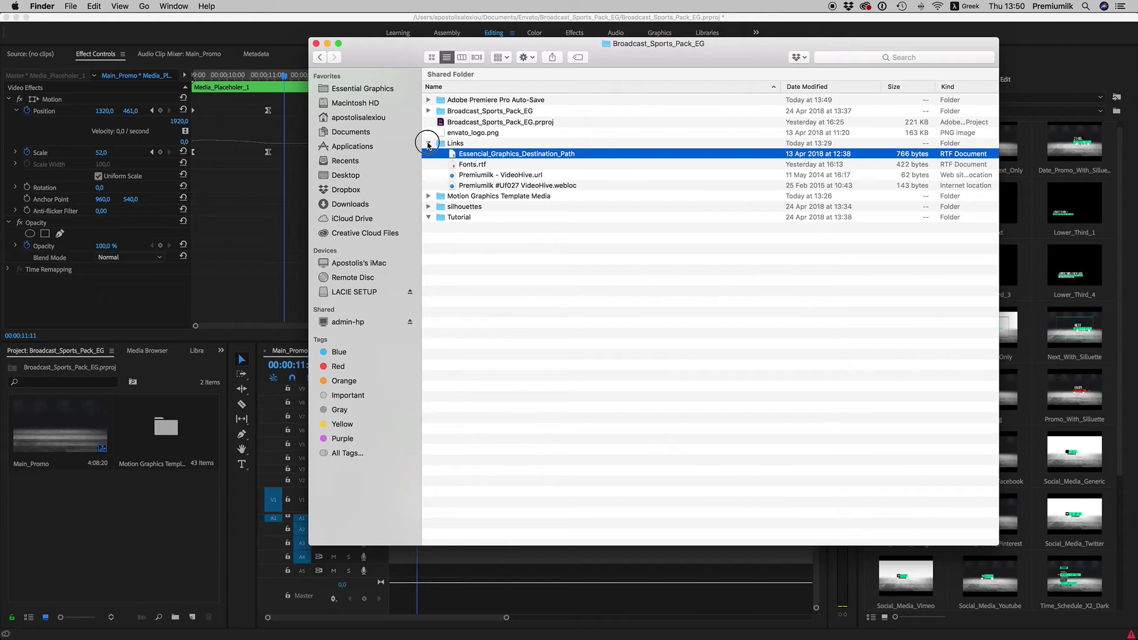
click(428, 143)
click(428, 111)
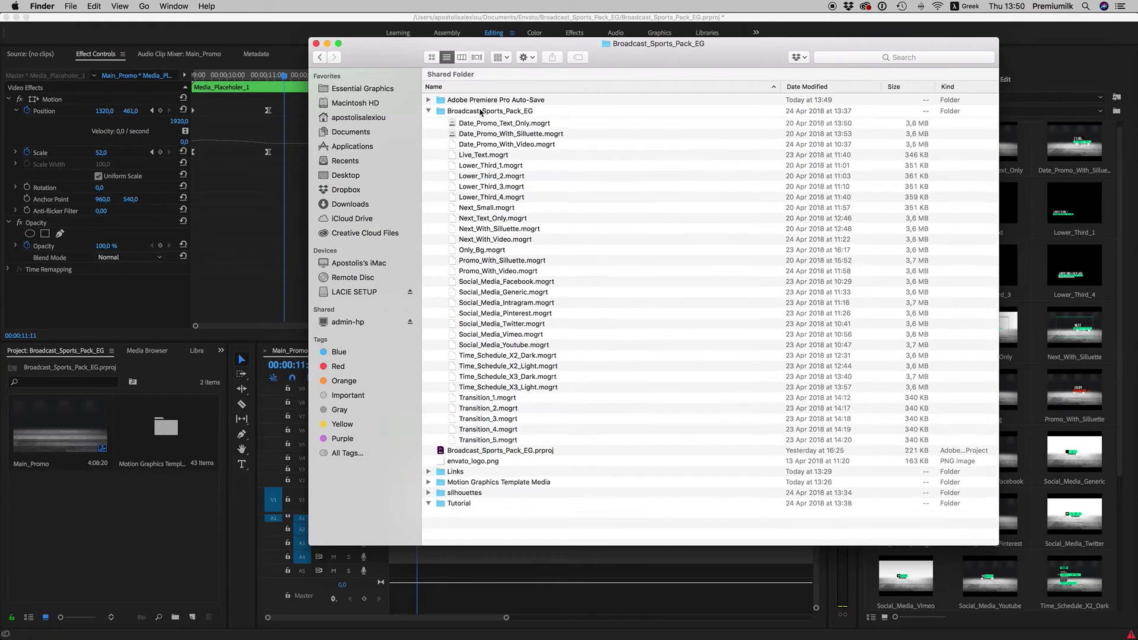
click(559, 111)
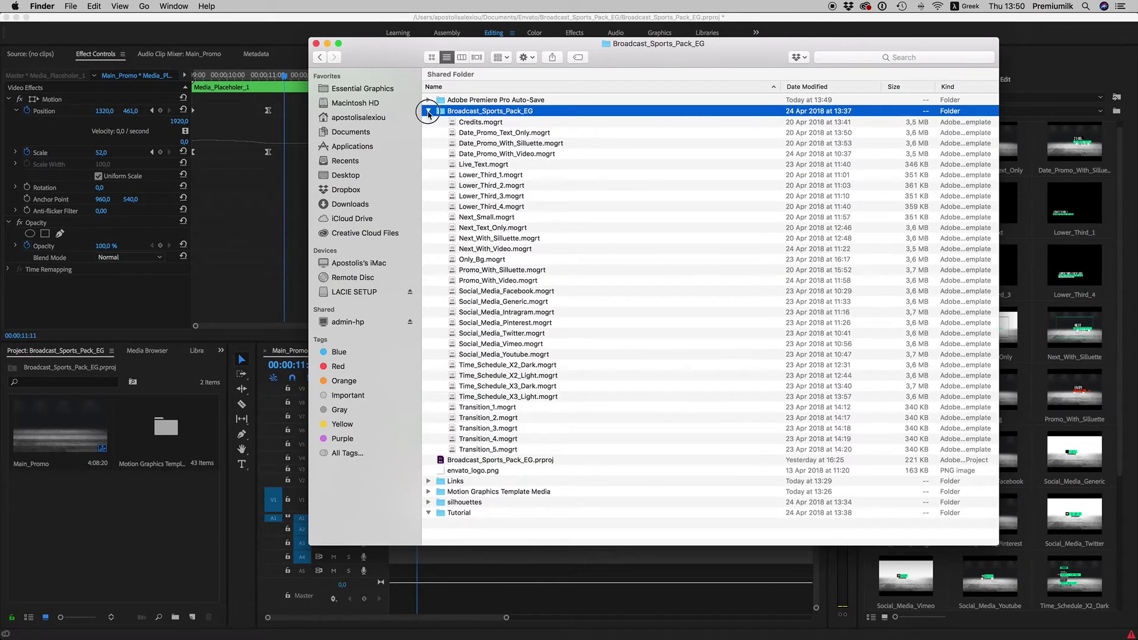
click(428, 111)
click(429, 144)
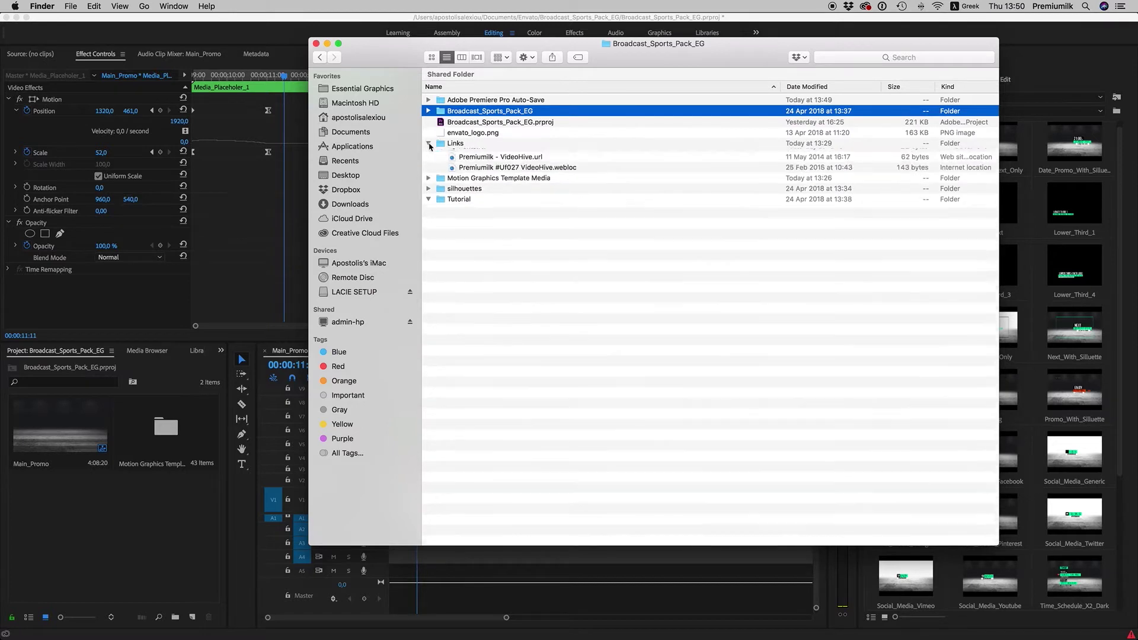
double_click(488, 155)
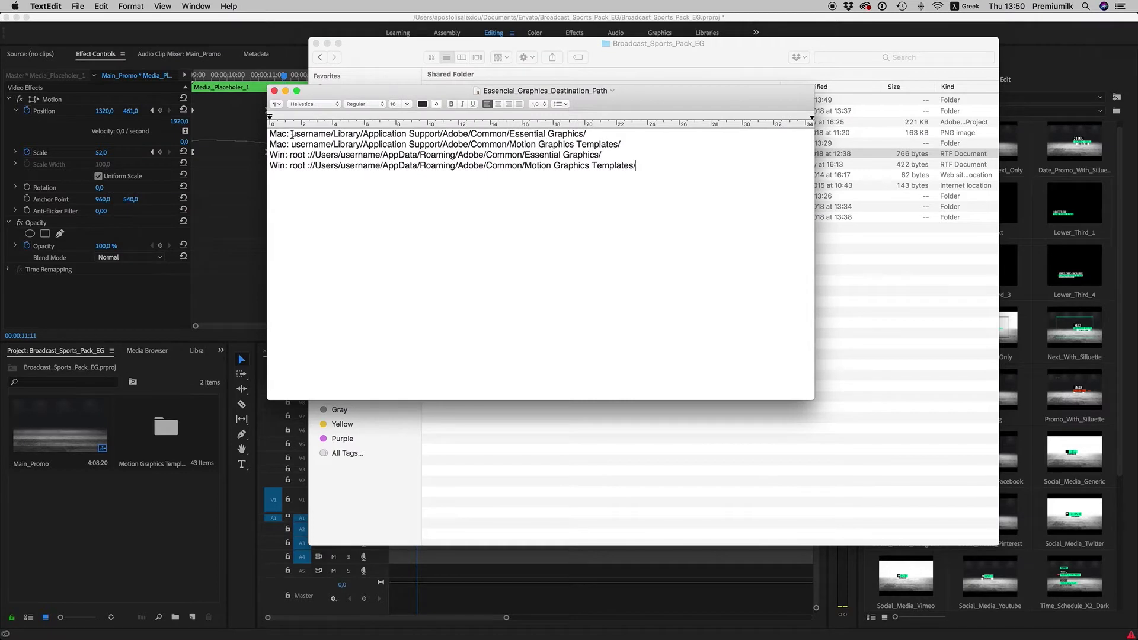
drag(291, 133, 596, 133)
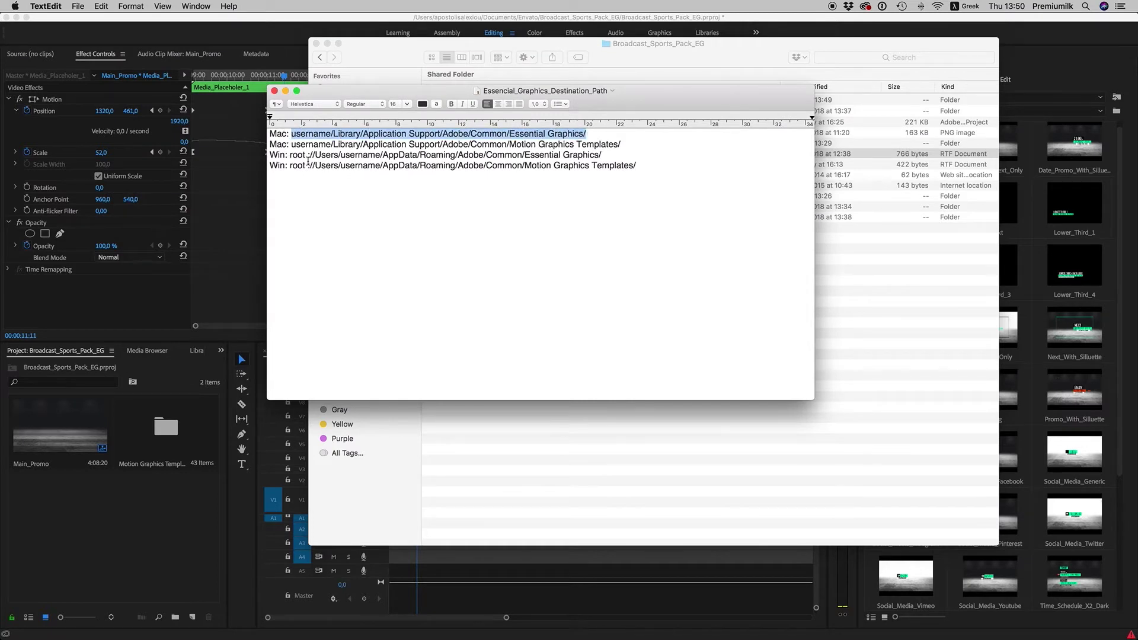
mouse_move(307, 156)
mouse_down()
mouse_move(629, 144)
mouse_move(605, 155)
mouse_move(290, 145)
mouse_up()
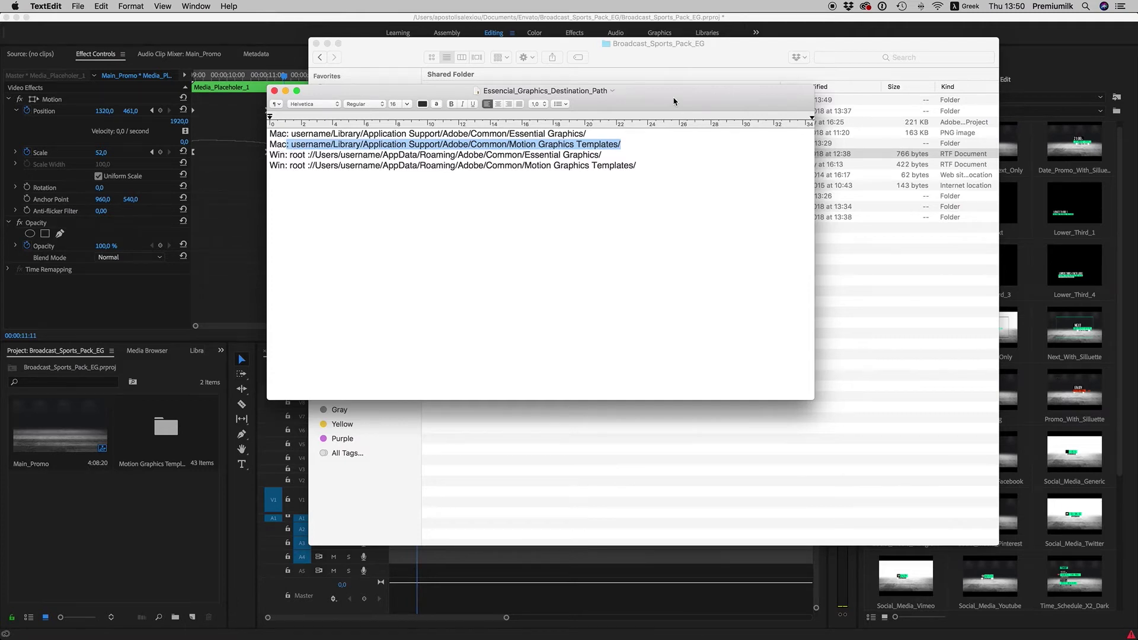
mouse_move(670, 104)
mouse_down()
mouse_move(656, 122)
mouse_move(595, 127)
mouse_up()
click(610, 163)
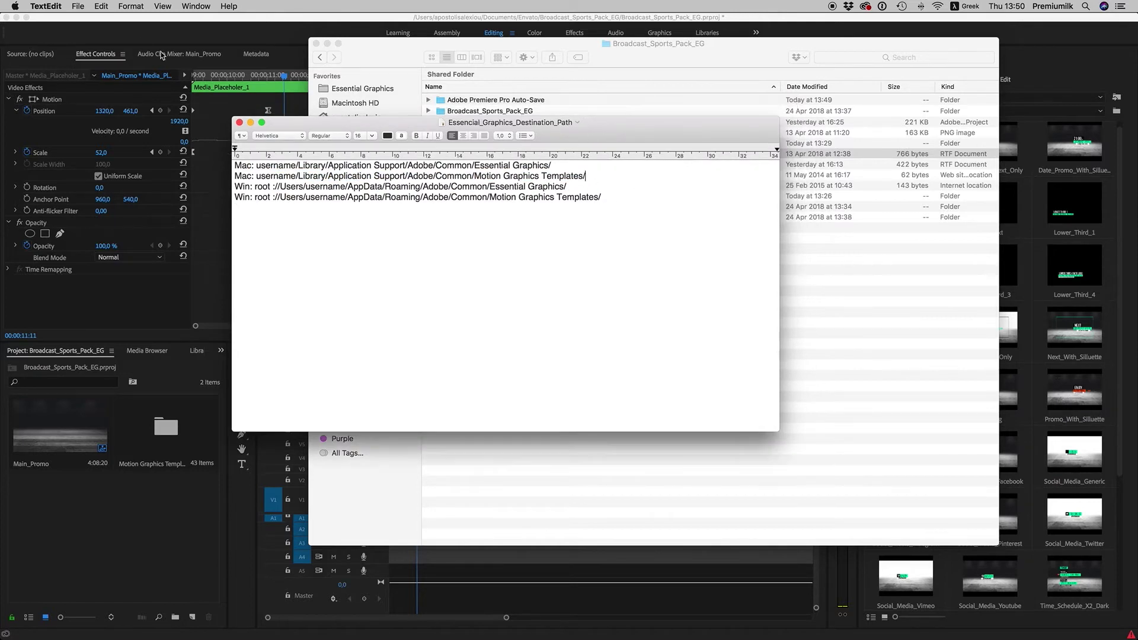
- Open the hidden user Library folder from Finder's Go menu using Option
click(405, 56)
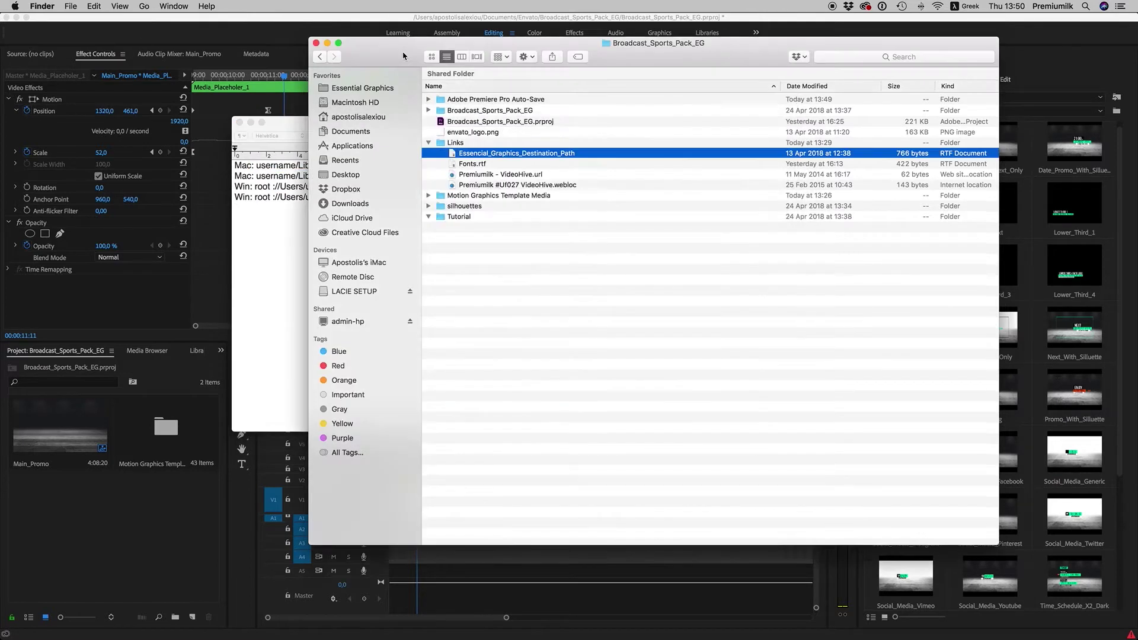
click(145, 7)
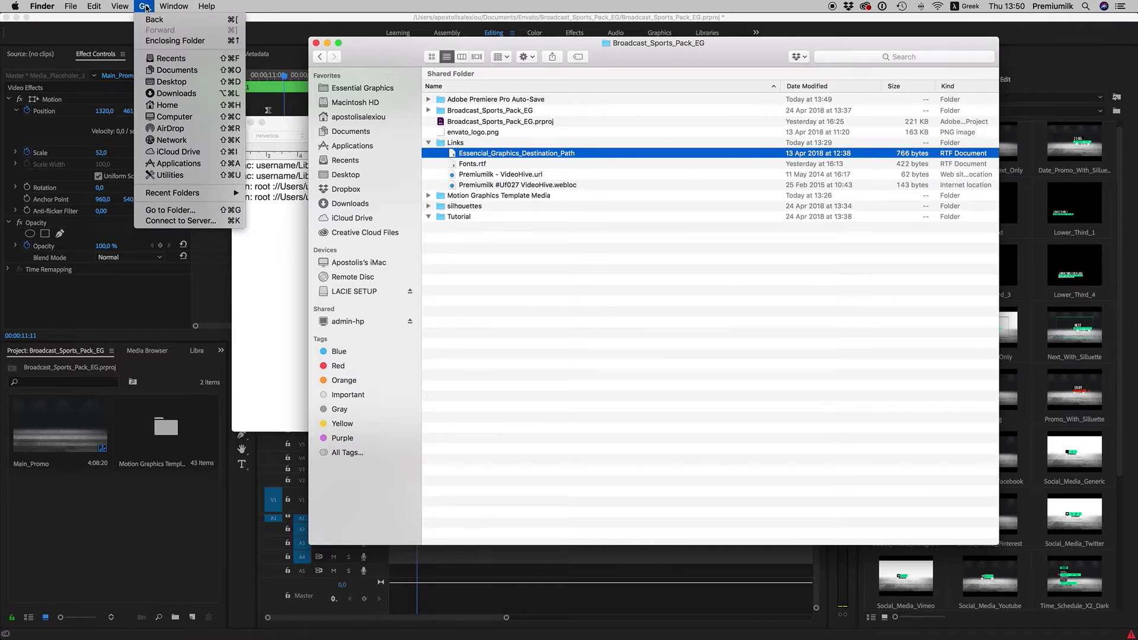
key(alt)
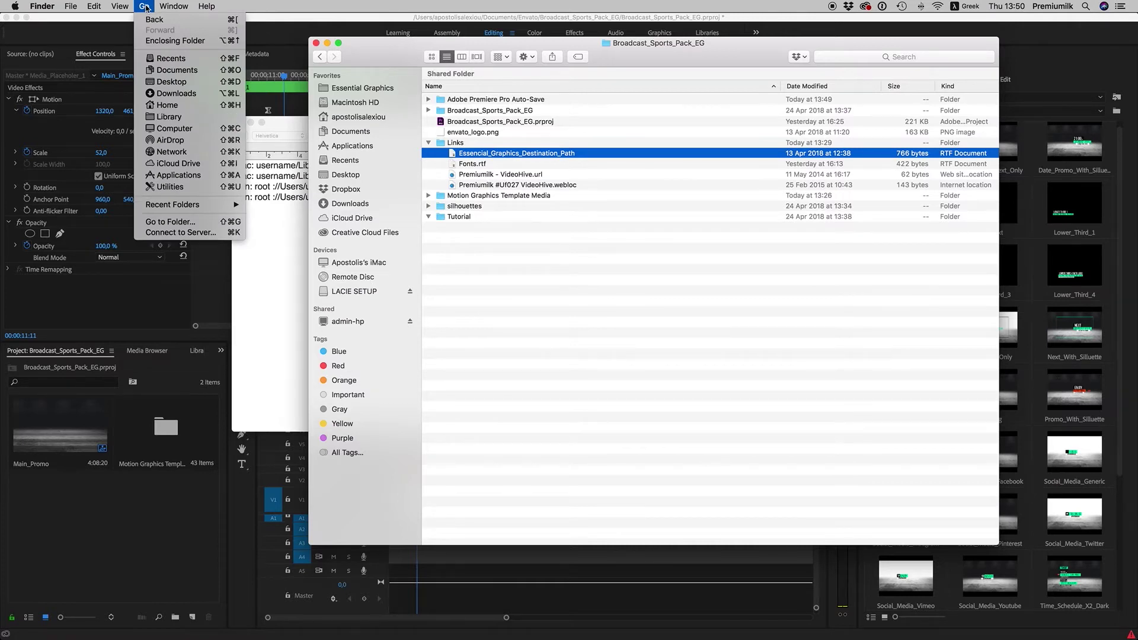
click(169, 117)
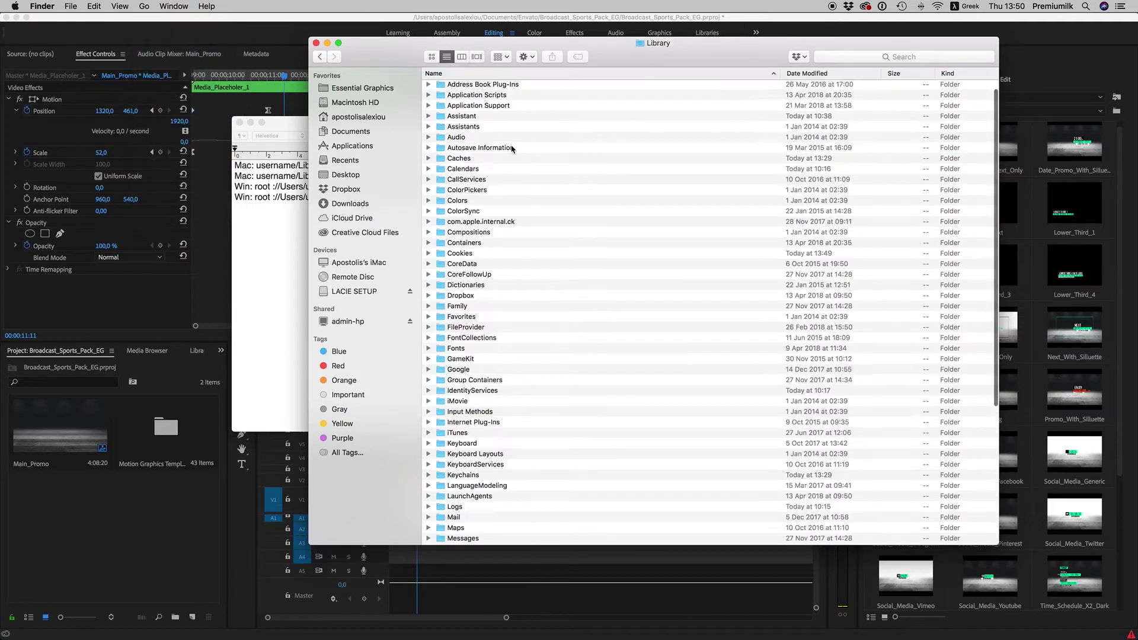
- Move the Library window aside, close it, and minimize the path notes to reveal Premiere
drag(728, 55, 787, 99)
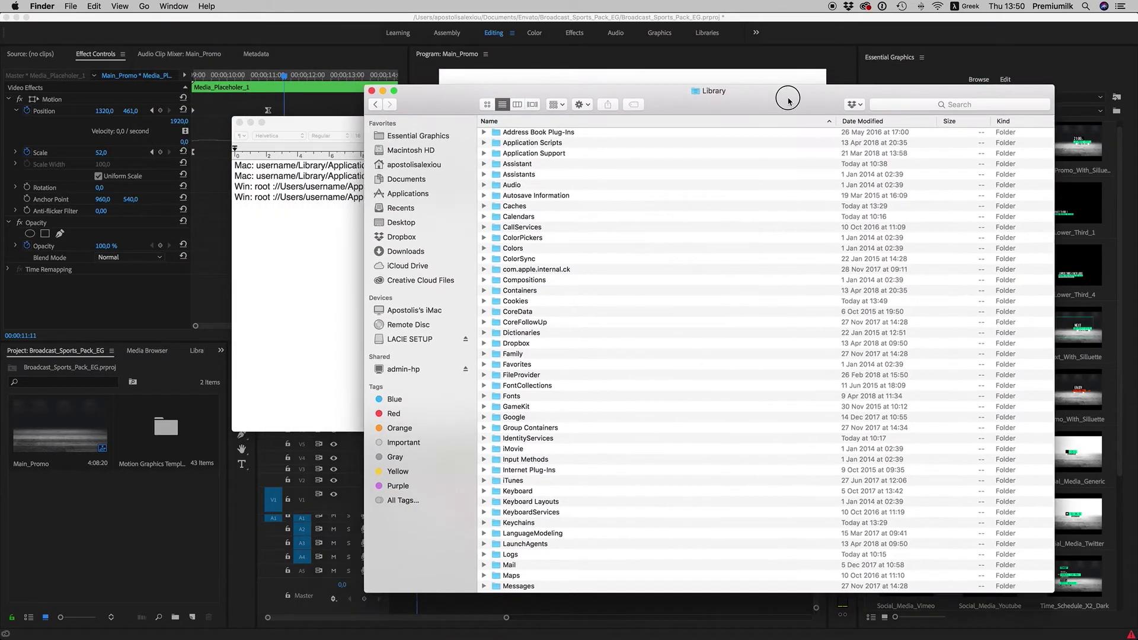
drag(442, 103, 614, 120)
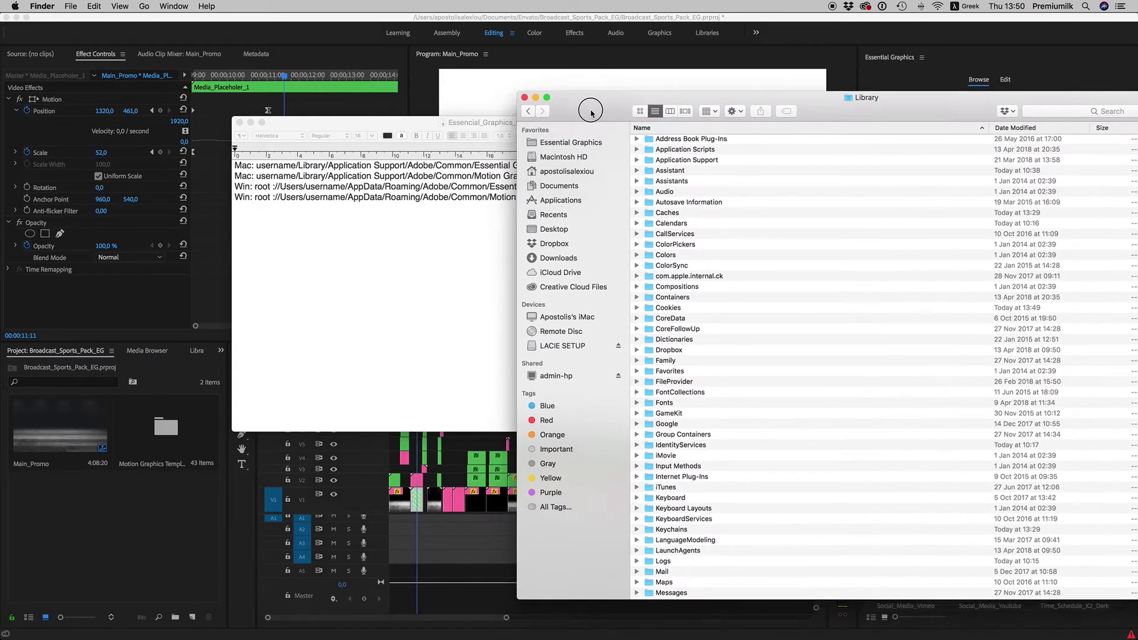
click(385, 203)
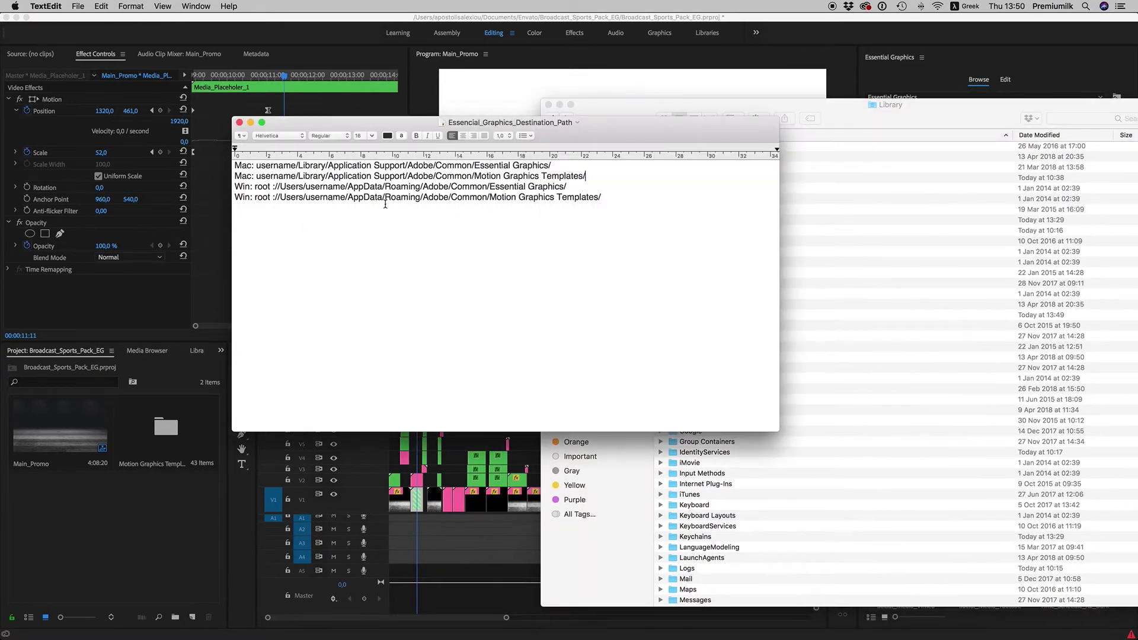
click(628, 108)
click(549, 107)
click(253, 132)
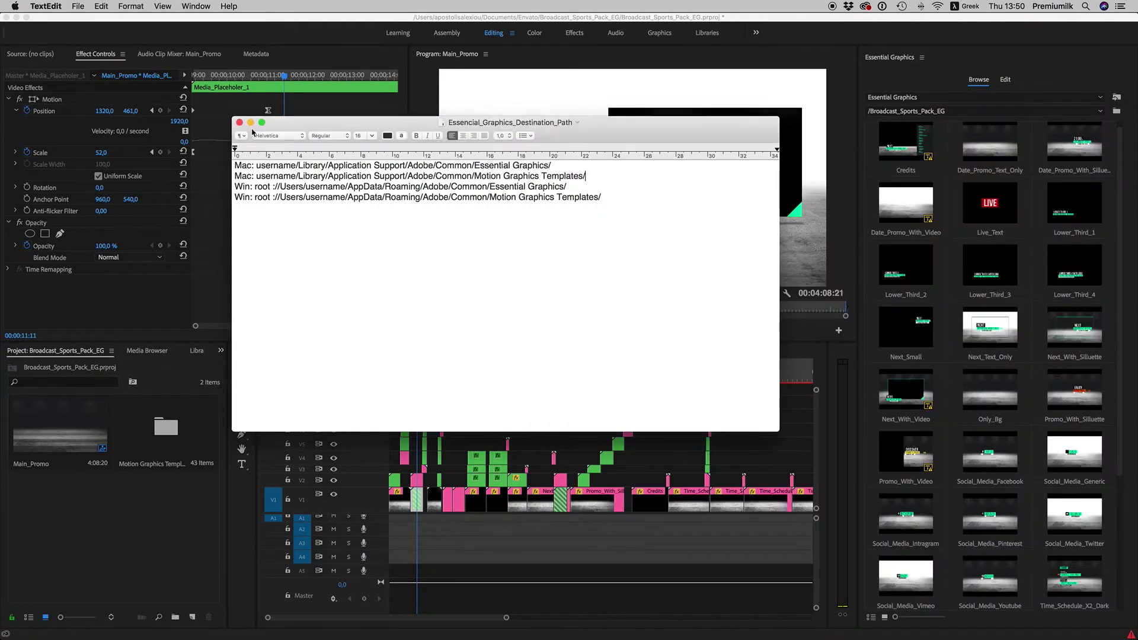
click(251, 124)
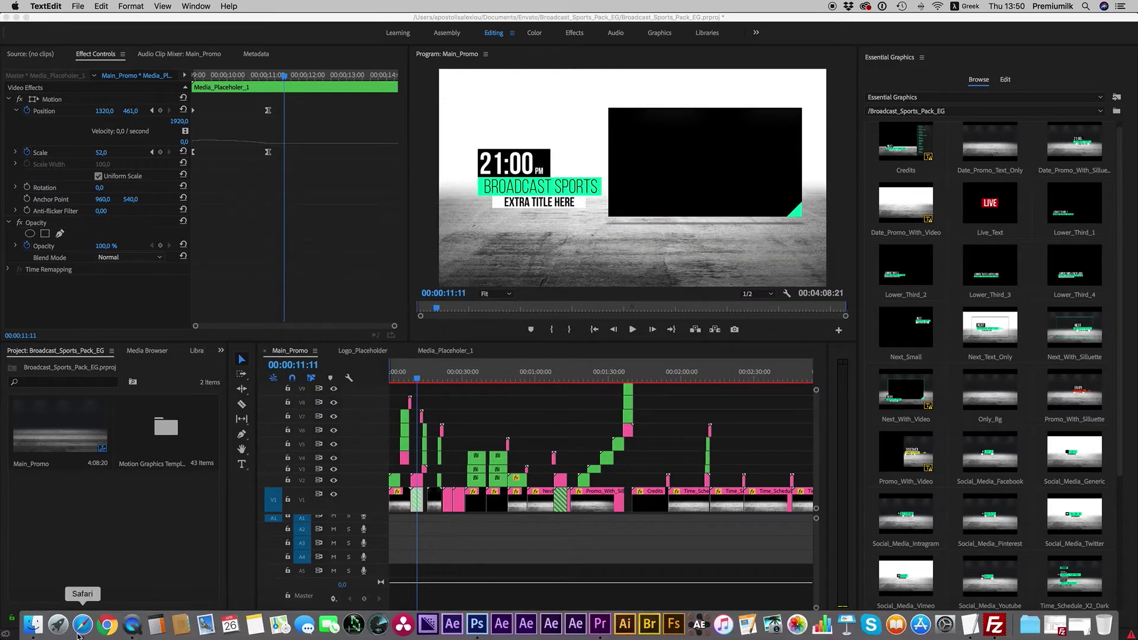
click(33, 623)
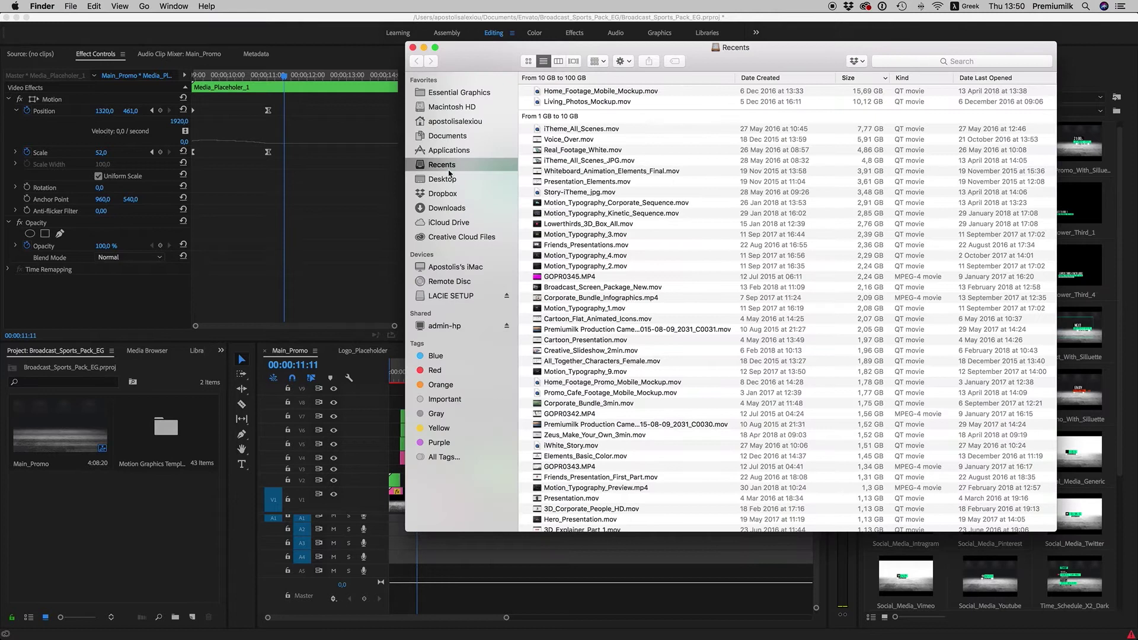
click(412, 48)
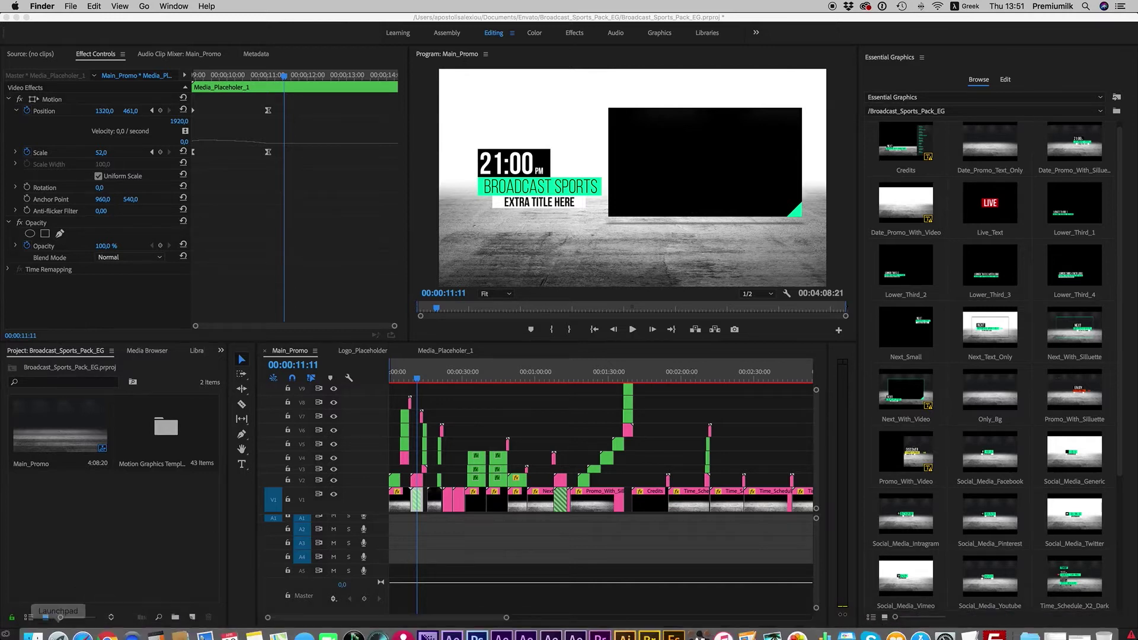
key(super+n)
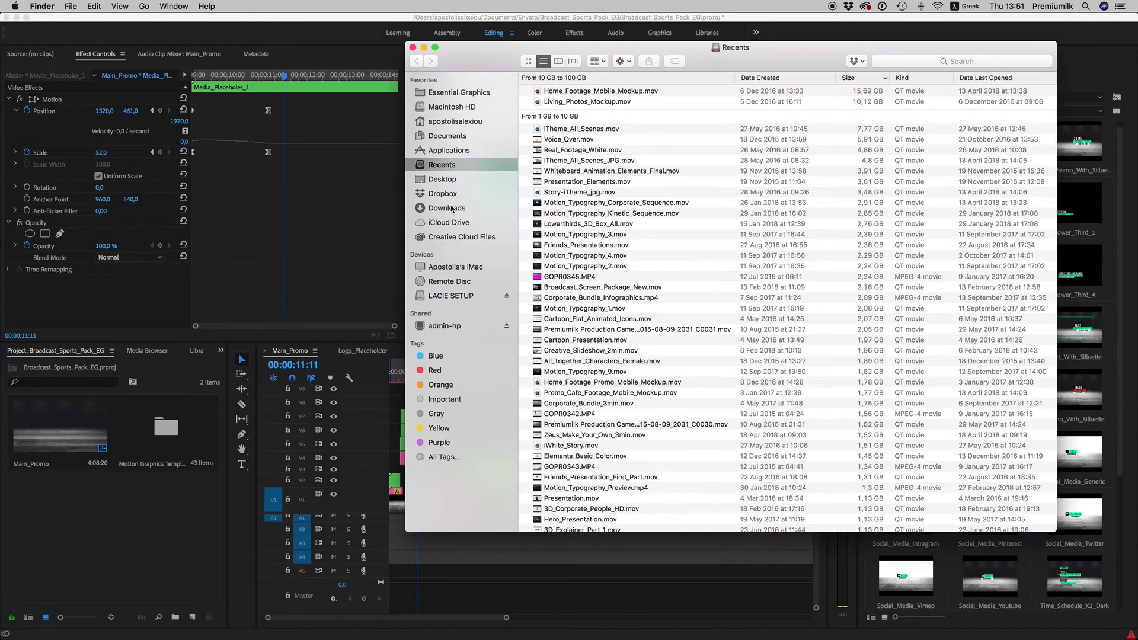
click(447, 136)
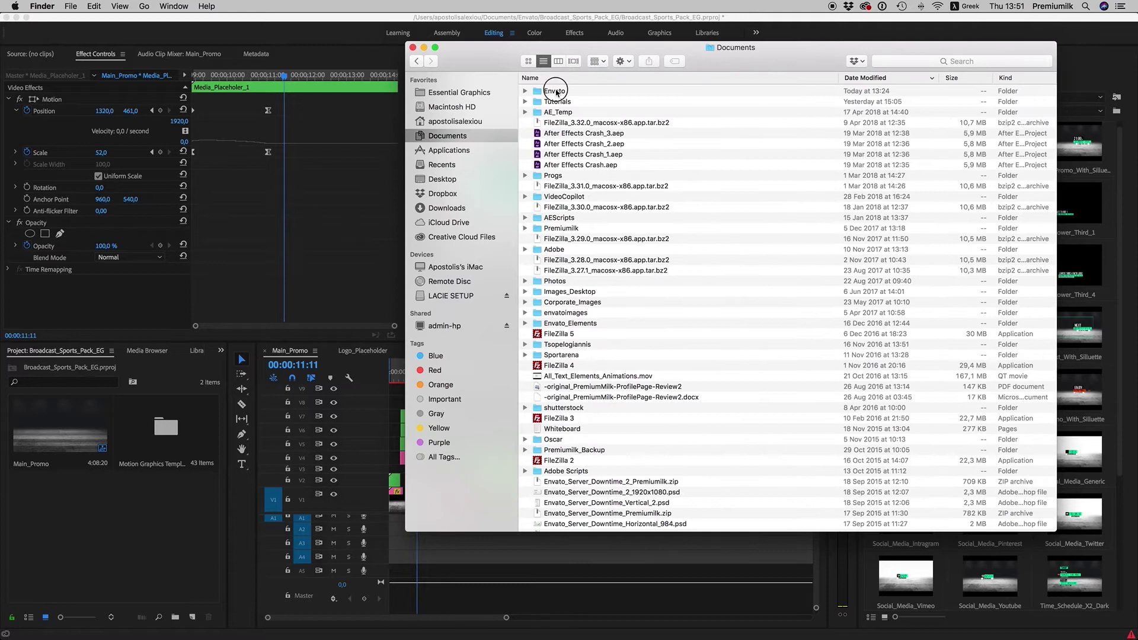
click(557, 92)
double_click(558, 92)
double_click(572, 104)
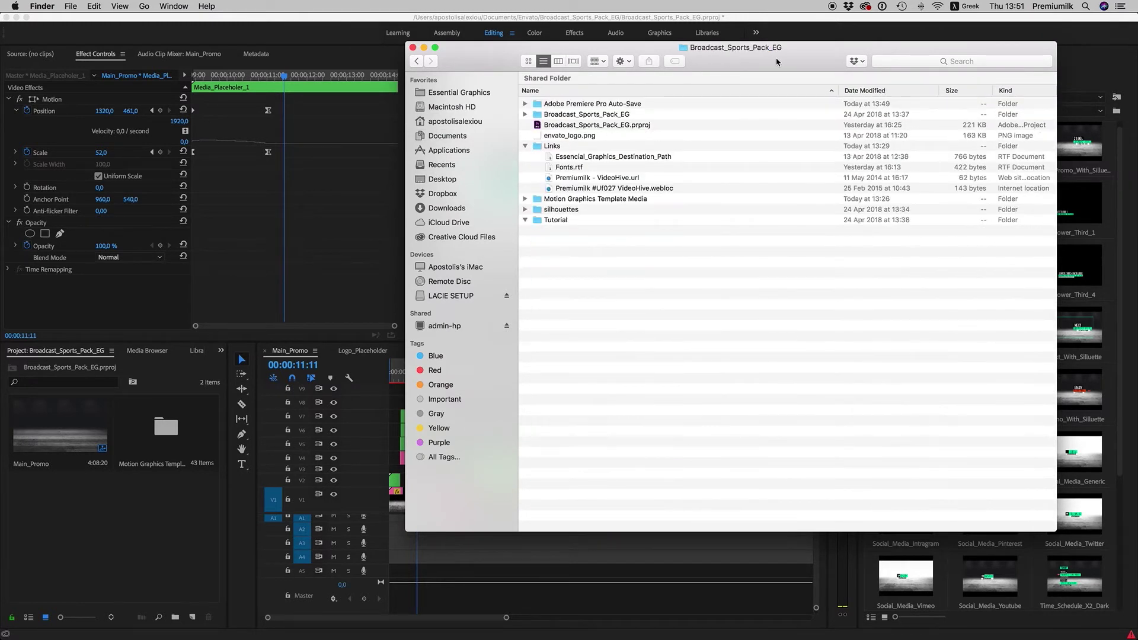
drag(791, 61, 676, 100)
click(524, 169)
click(592, 156)
click(297, 87)
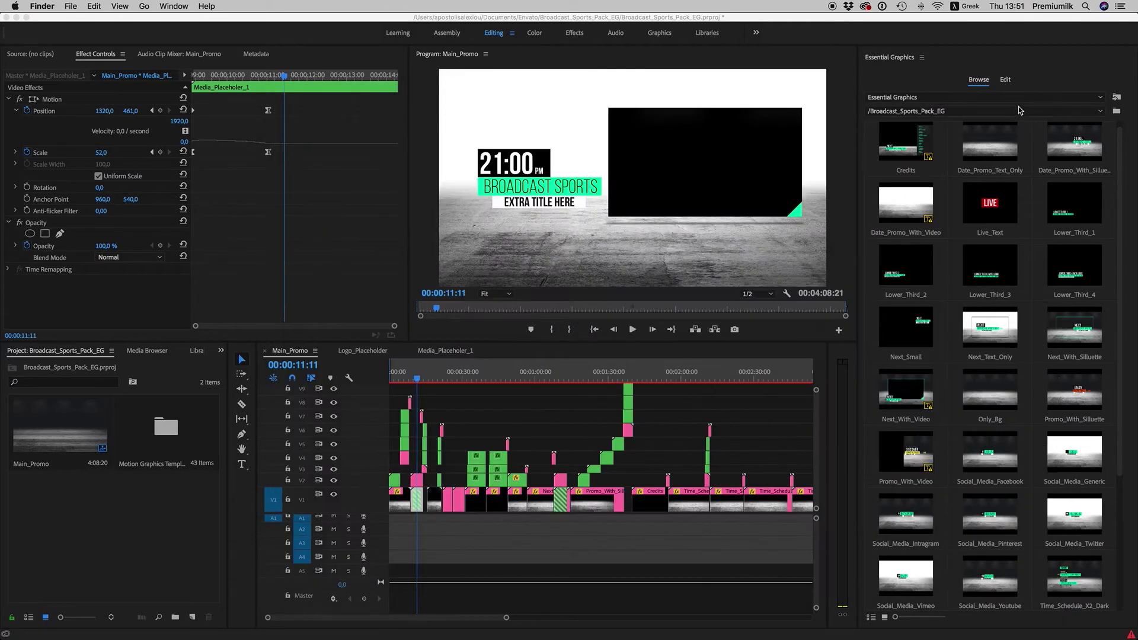
click(1019, 112)
click(969, 118)
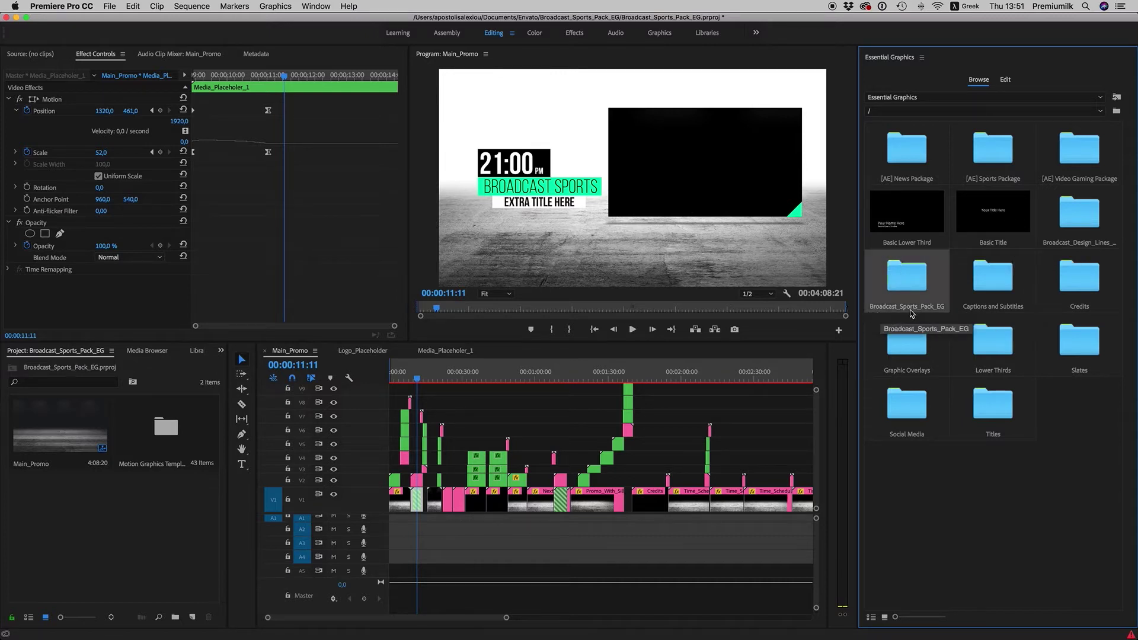
double_click(910, 280)
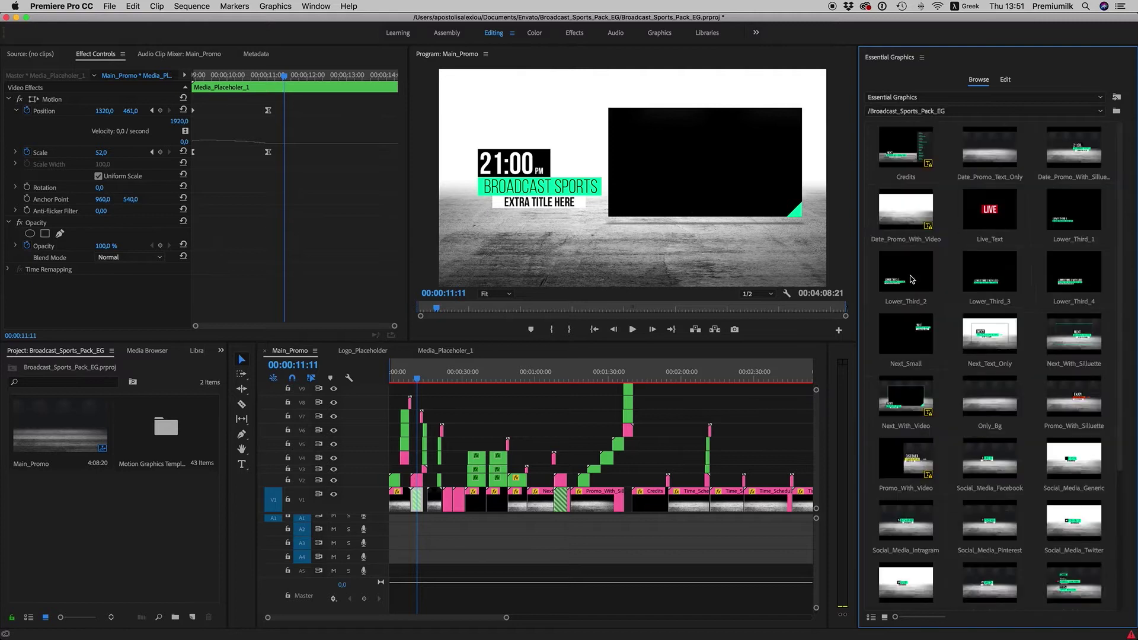
scroll(1121, 202, down, 5)
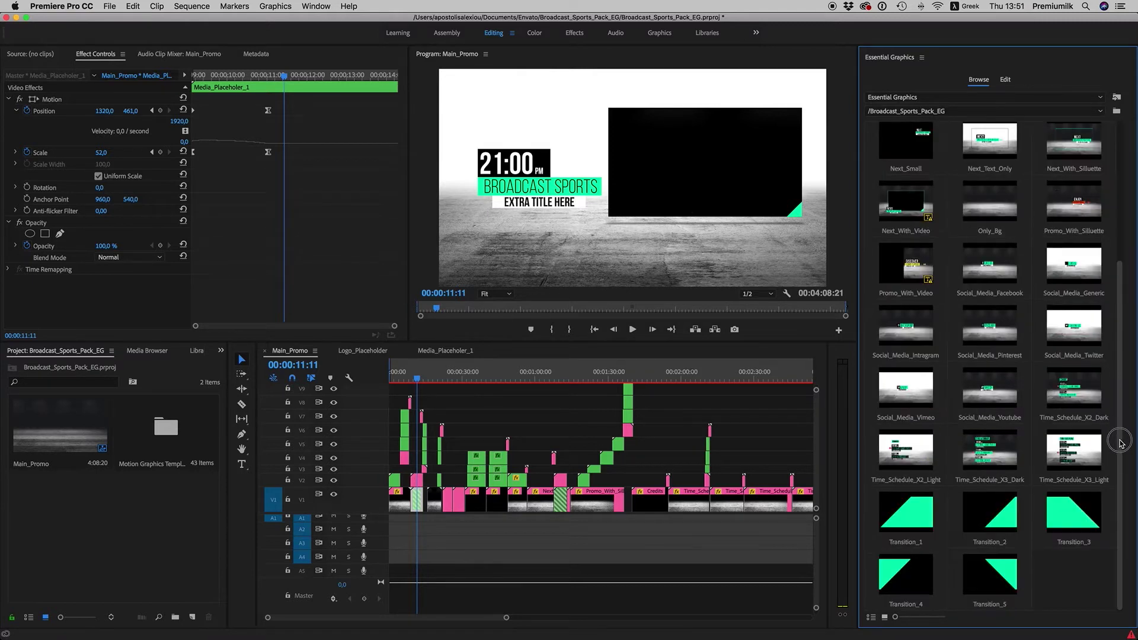
scroll(1128, 259, up, 3)
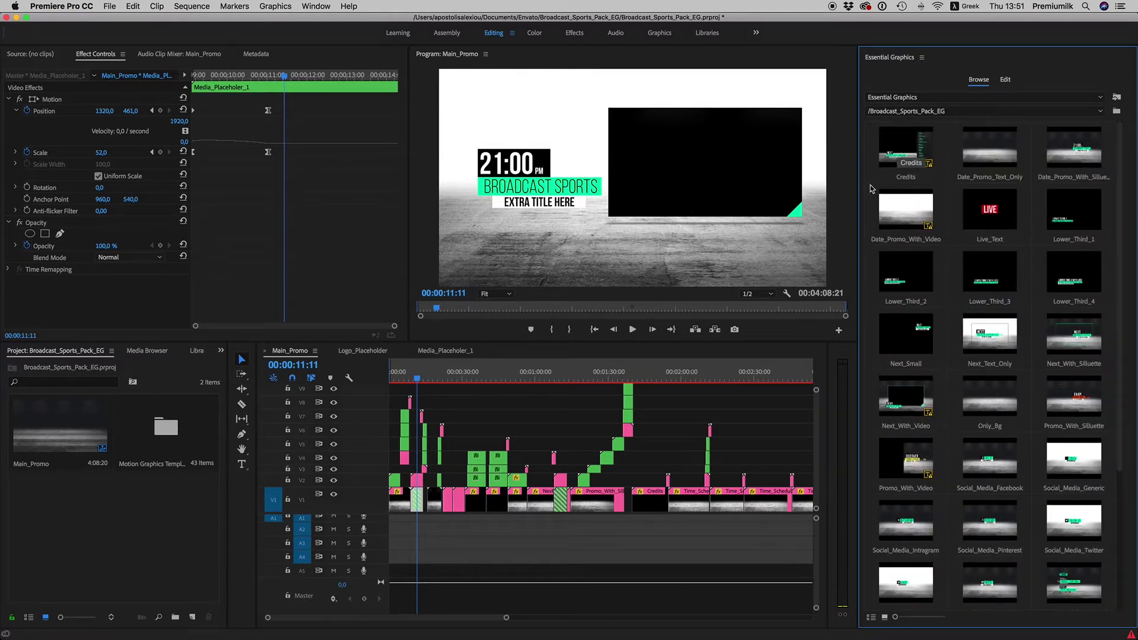
- Zoom into the sequence opening at 00:00:02:23 and select the Date_Promo_With_Silluette clip
click(407, 376)
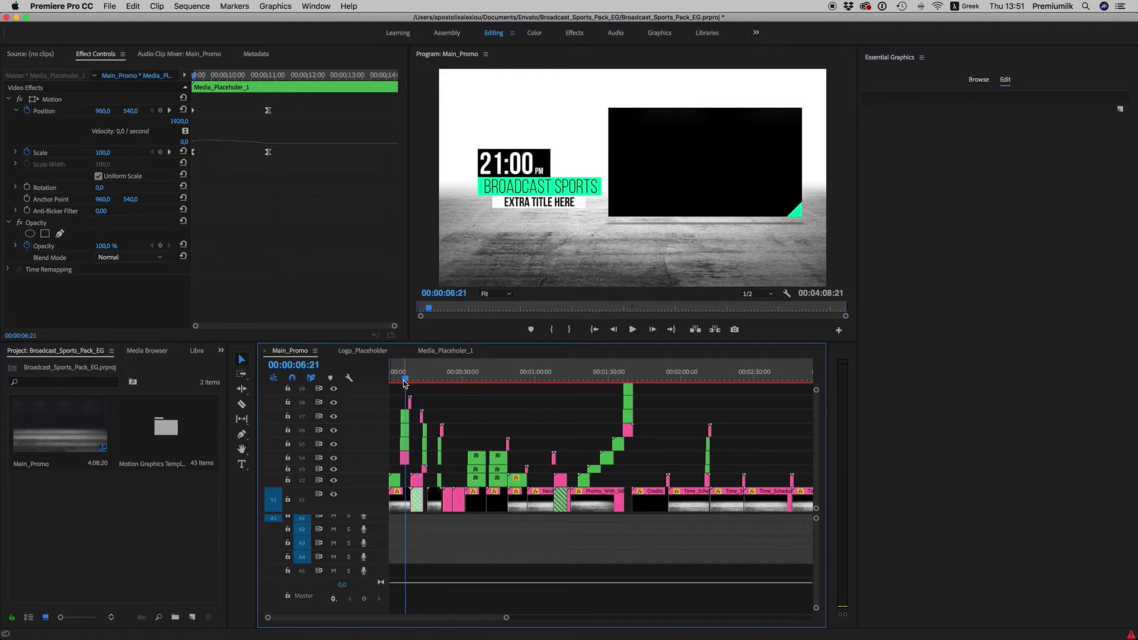
drag(405, 380, 397, 380)
key(equal)
key(equal)
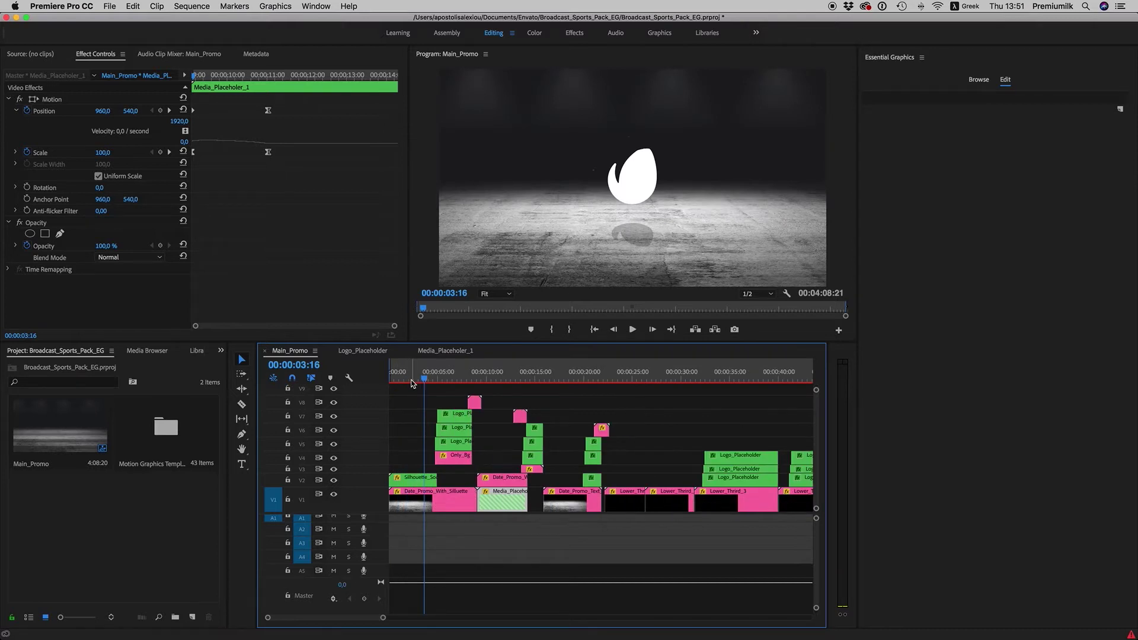
key(equal)
key(equal)
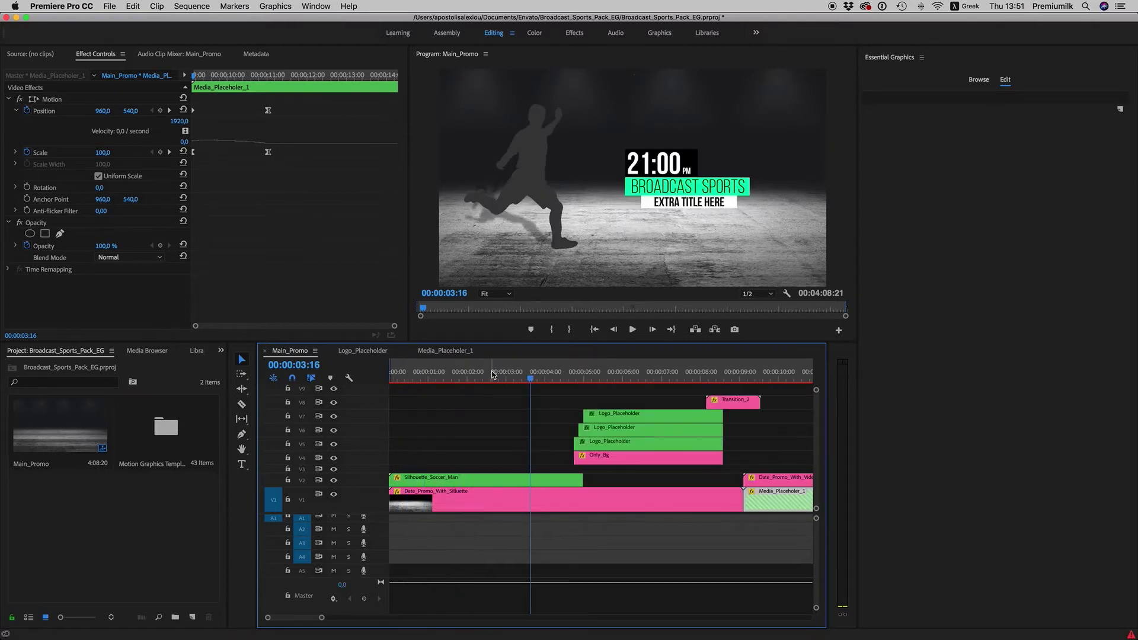
drag(493, 374, 502, 375)
click(526, 501)
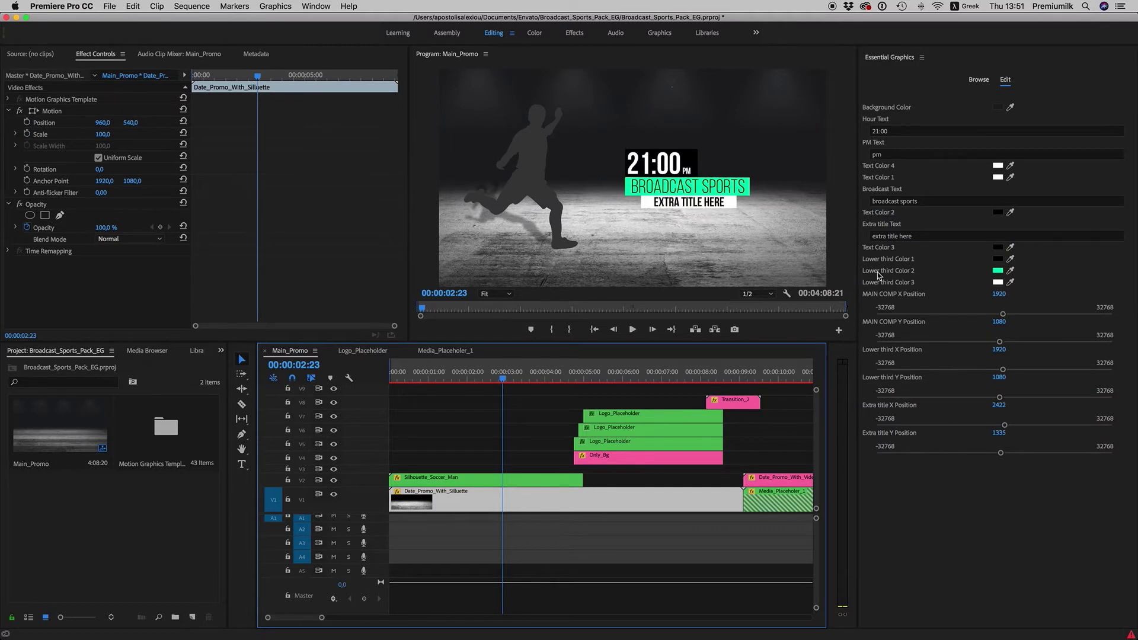
- Change the Lower third Color 2 bar colour from green to dark red
click(999, 270)
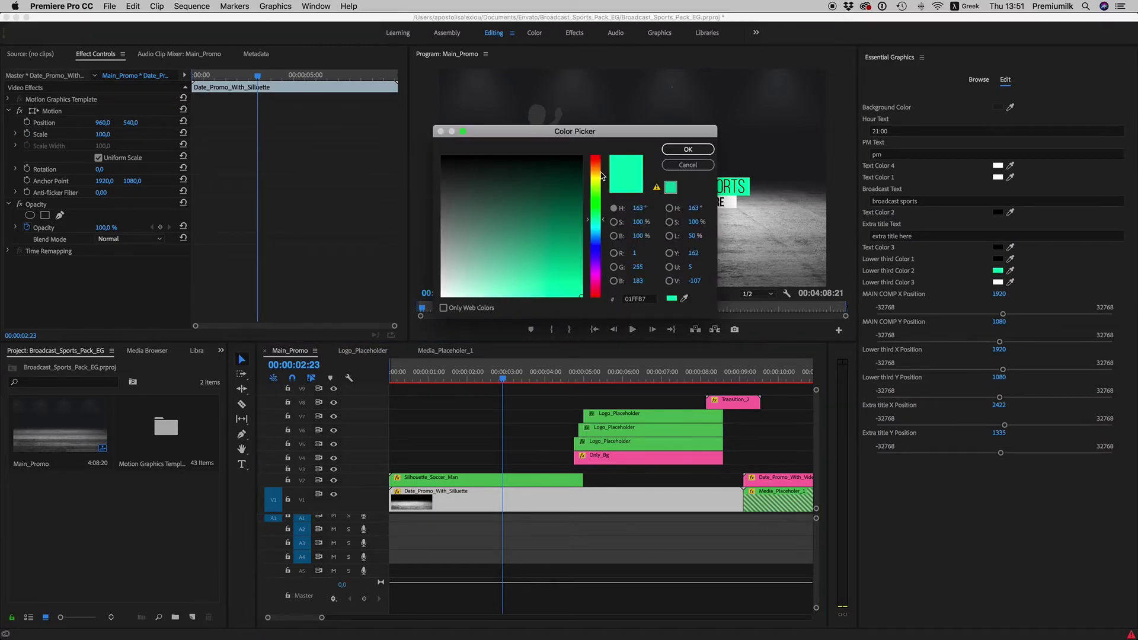
drag(602, 176, 599, 162)
drag(576, 248, 583, 271)
click(688, 150)
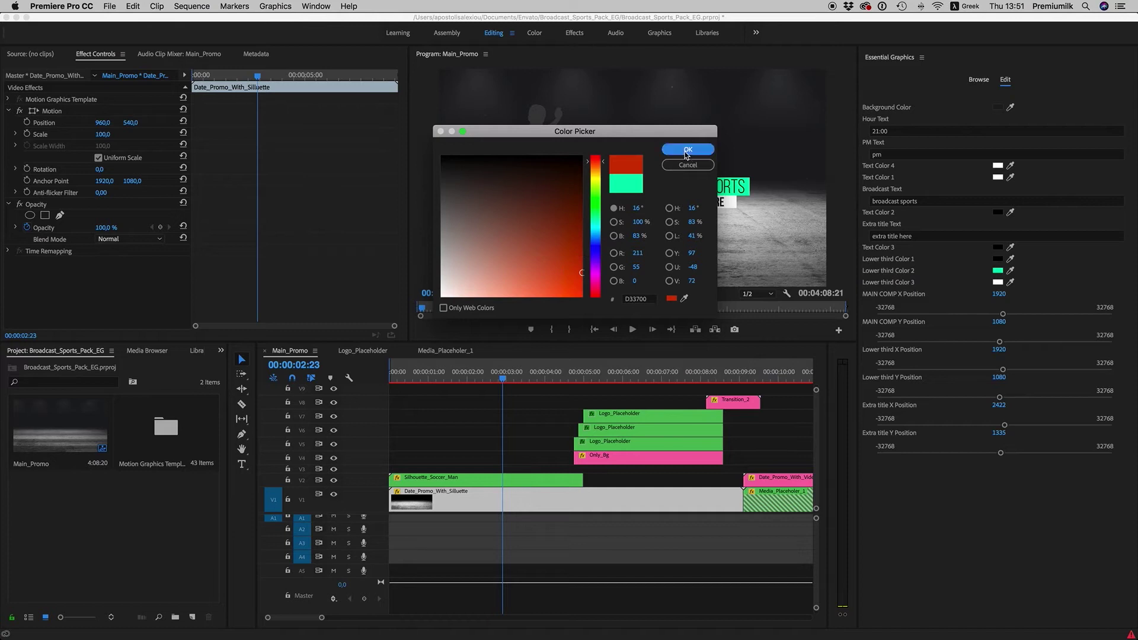
- Change the Broadcast Text field to 'broadcast sports events'
click(931, 201)
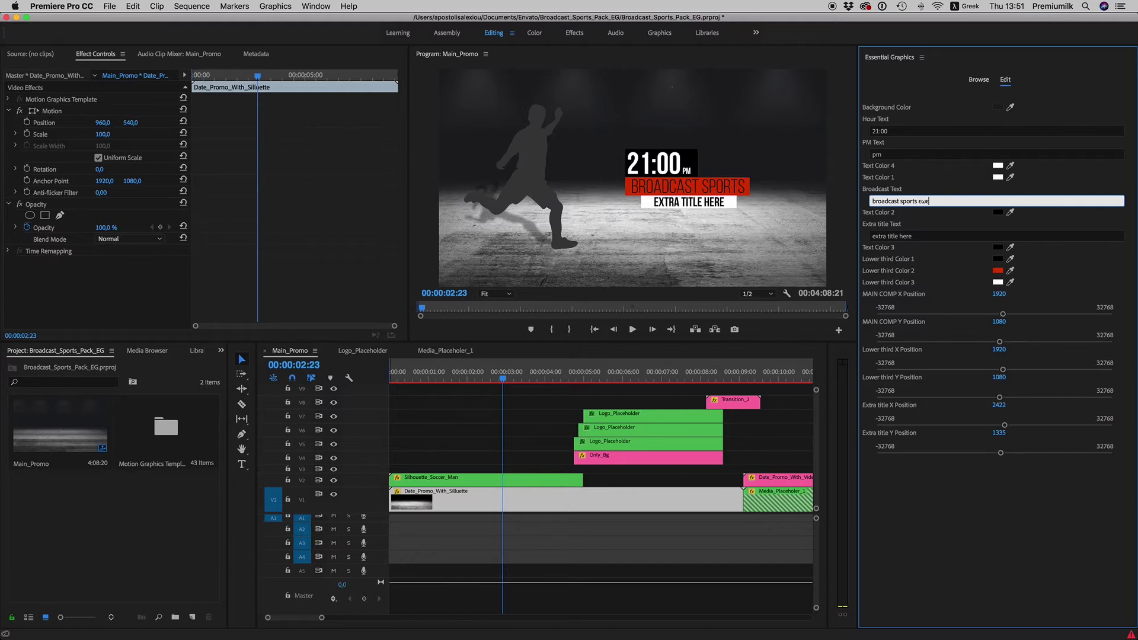
key(ctrl+space)
text(e)
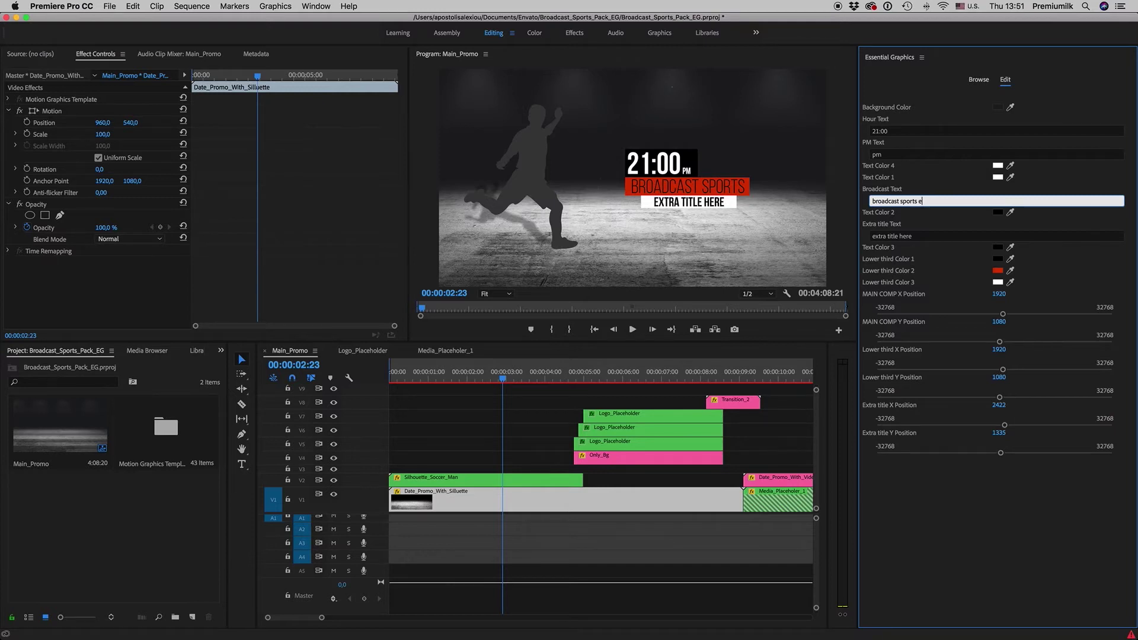
key(Return)
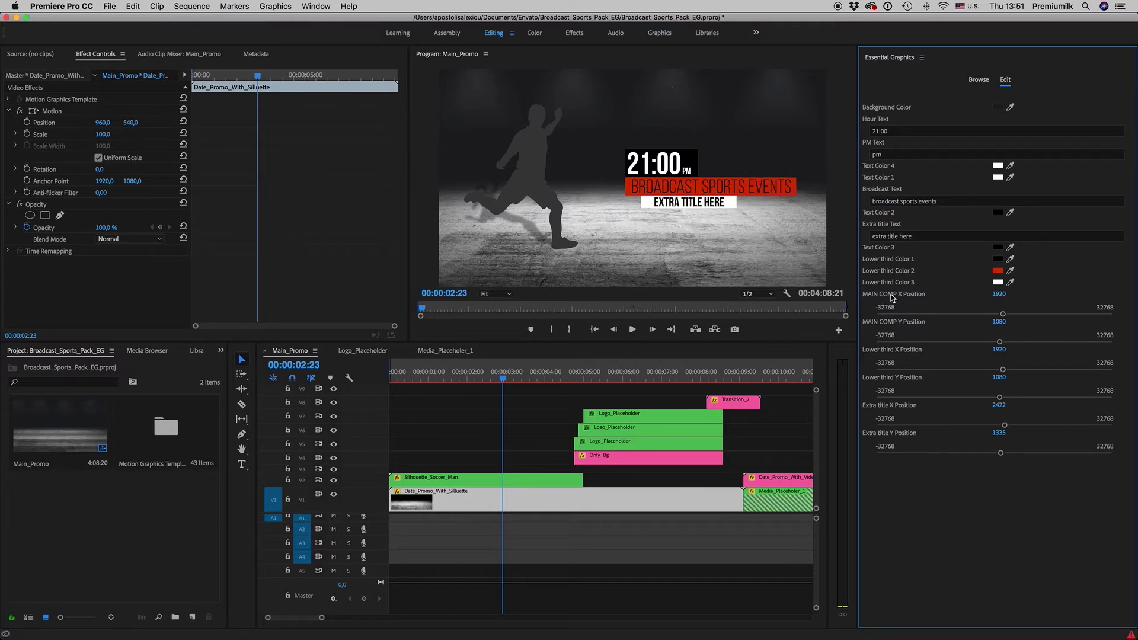
- Lower the main comp X position to 1752 and nudge the lower-third bar to X 1926
mouse_move(1000, 294)
mouse_down()
mouse_move(974, 293)
mouse_move(1057, 296)
mouse_up()
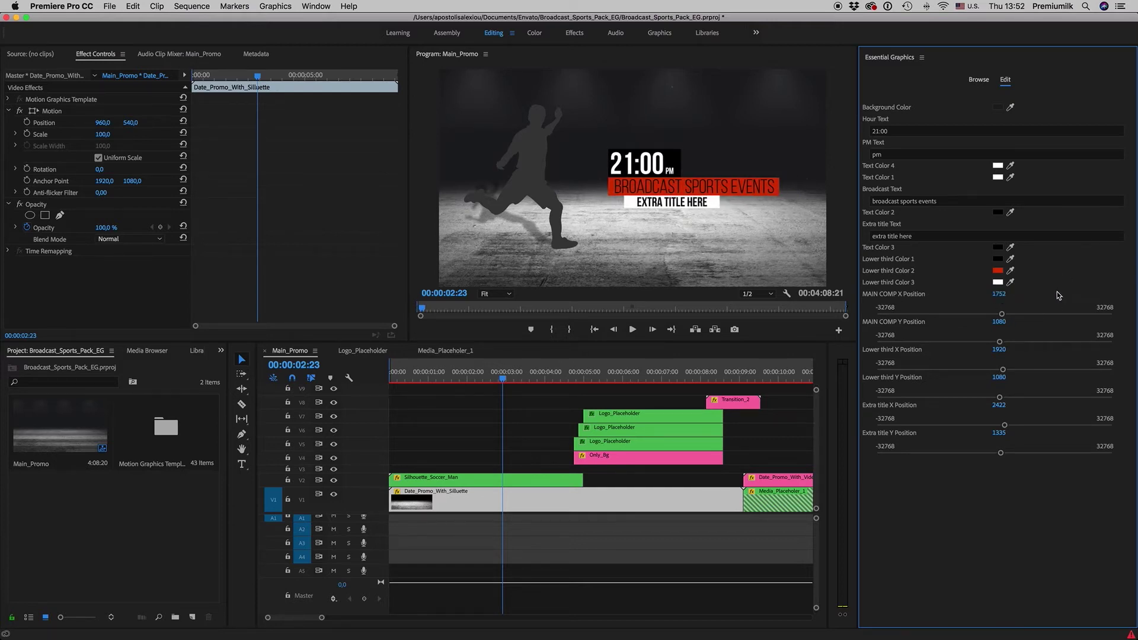
drag(1000, 353, 994, 407)
click(490, 481)
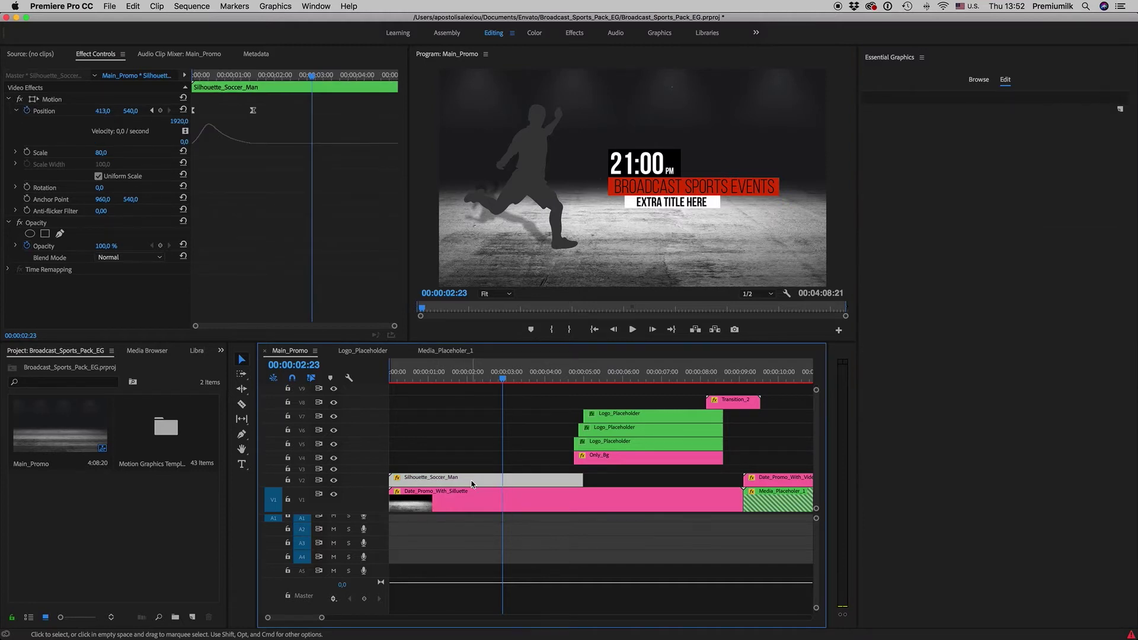
double_click(474, 483)
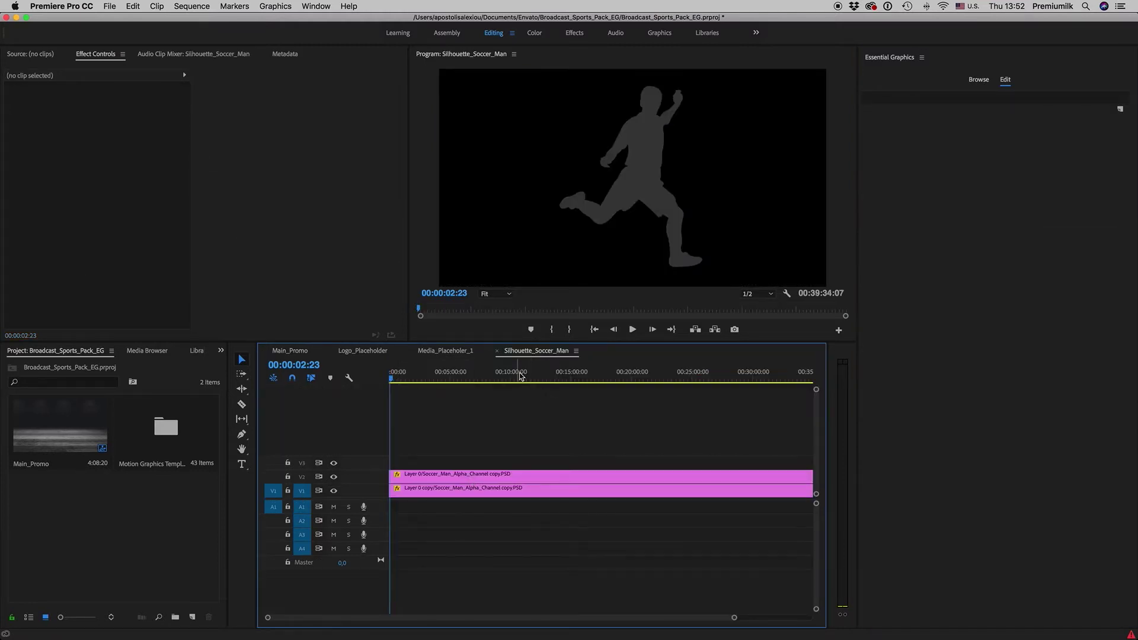
click(427, 377)
drag(427, 378, 409, 377)
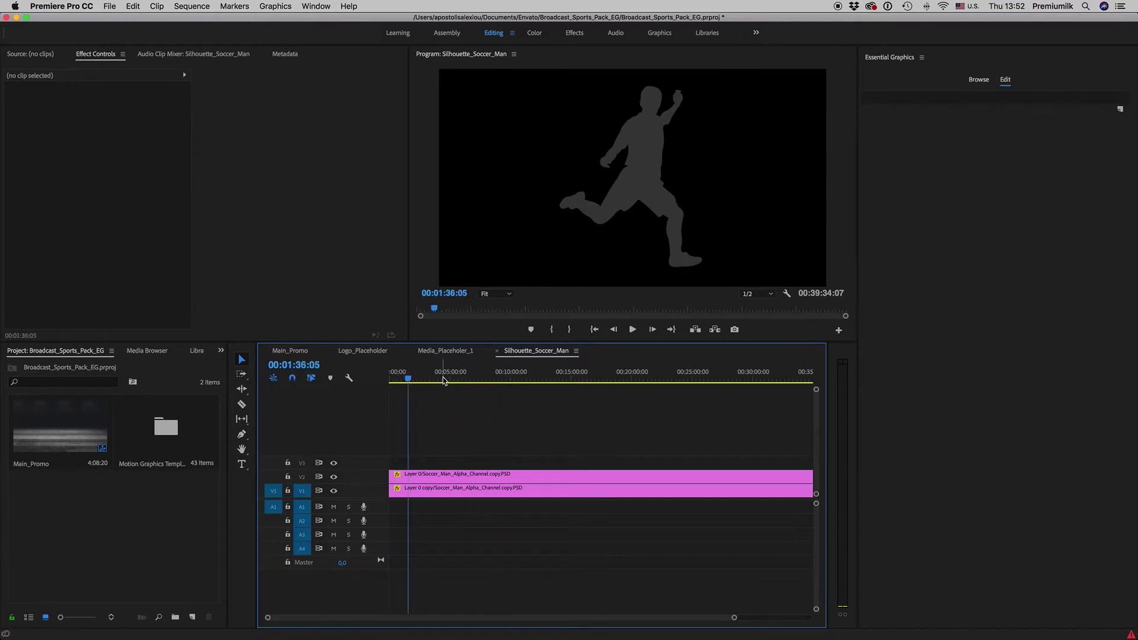
click(499, 354)
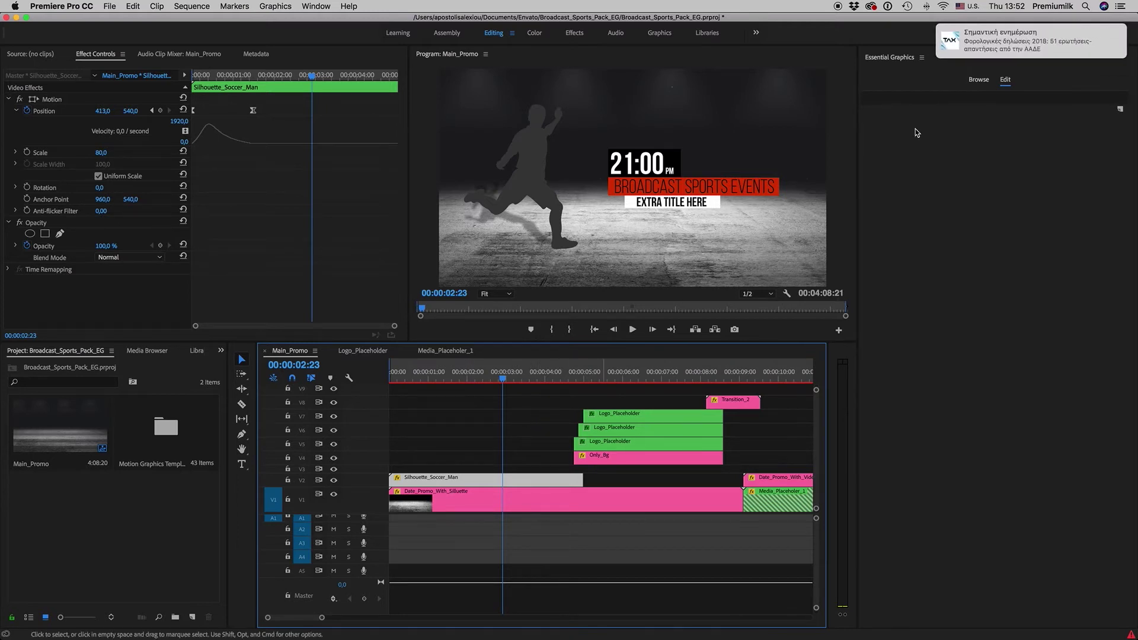
click(976, 52)
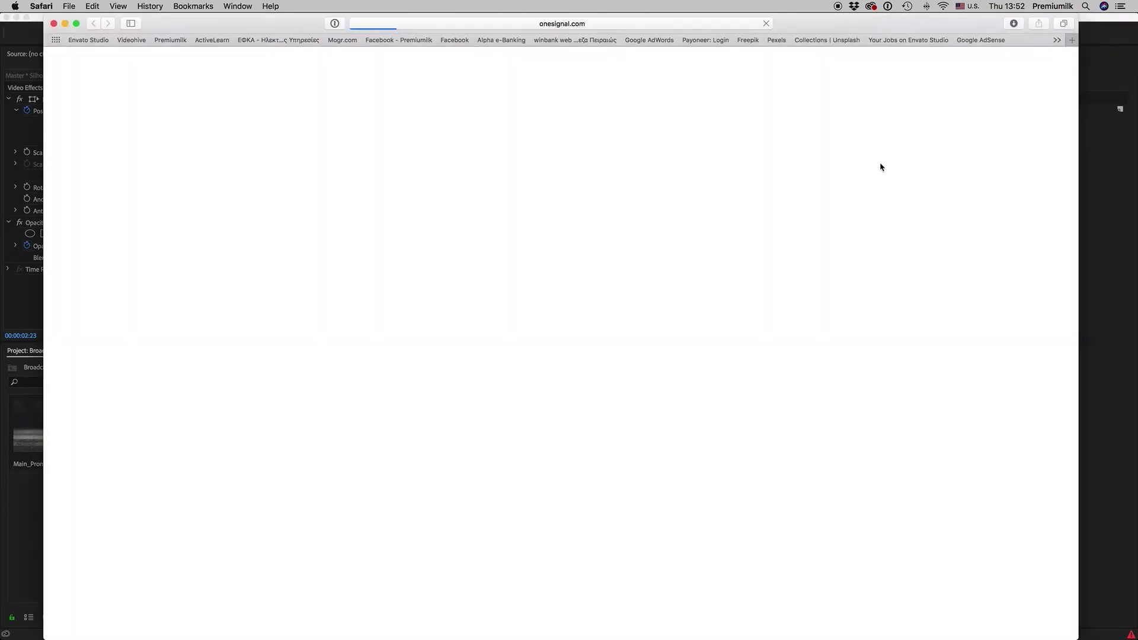
click(54, 24)
click(591, 384)
click(645, 378)
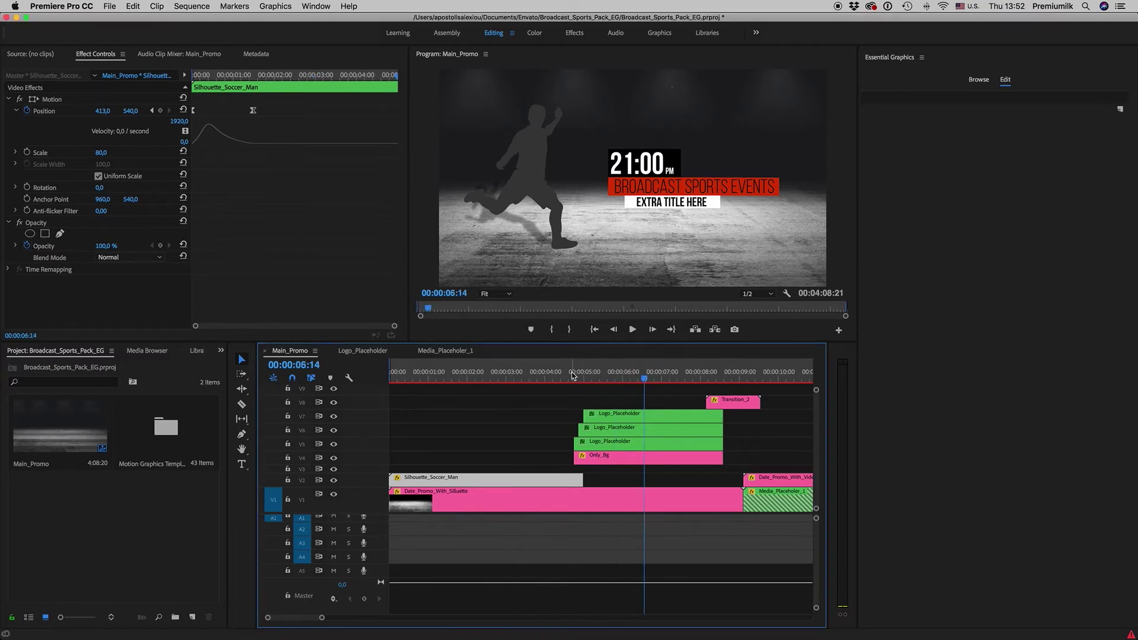
click(652, 416)
- Inspect and close the Logo_Placeholder nested sequence, then move Main_Promo's playhead to 11 seconds
double_click(654, 416)
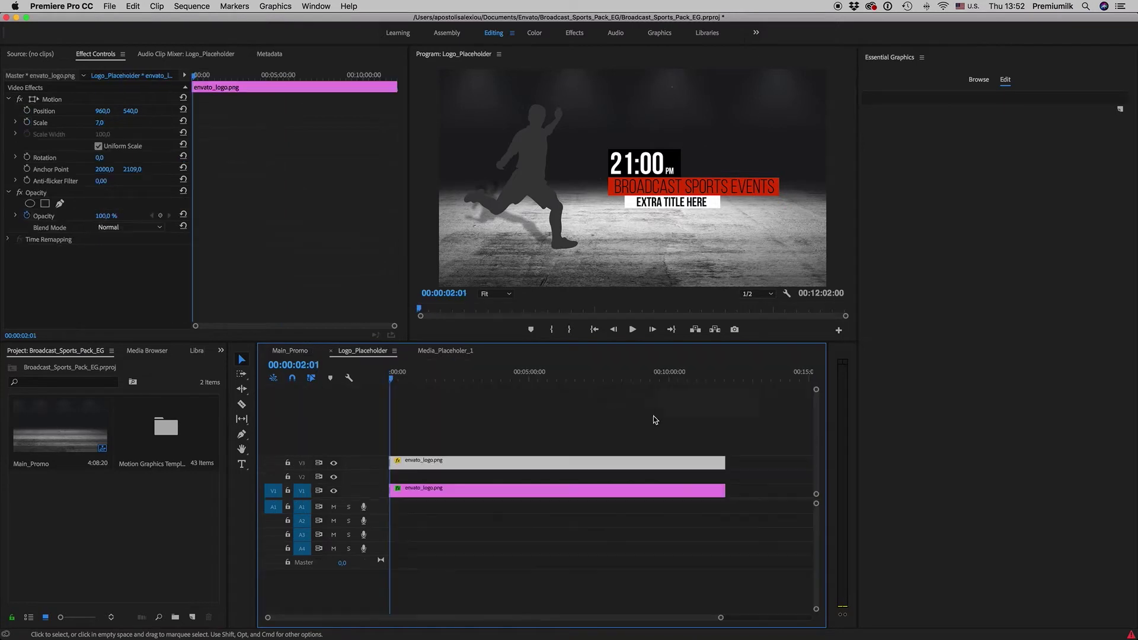
click(435, 381)
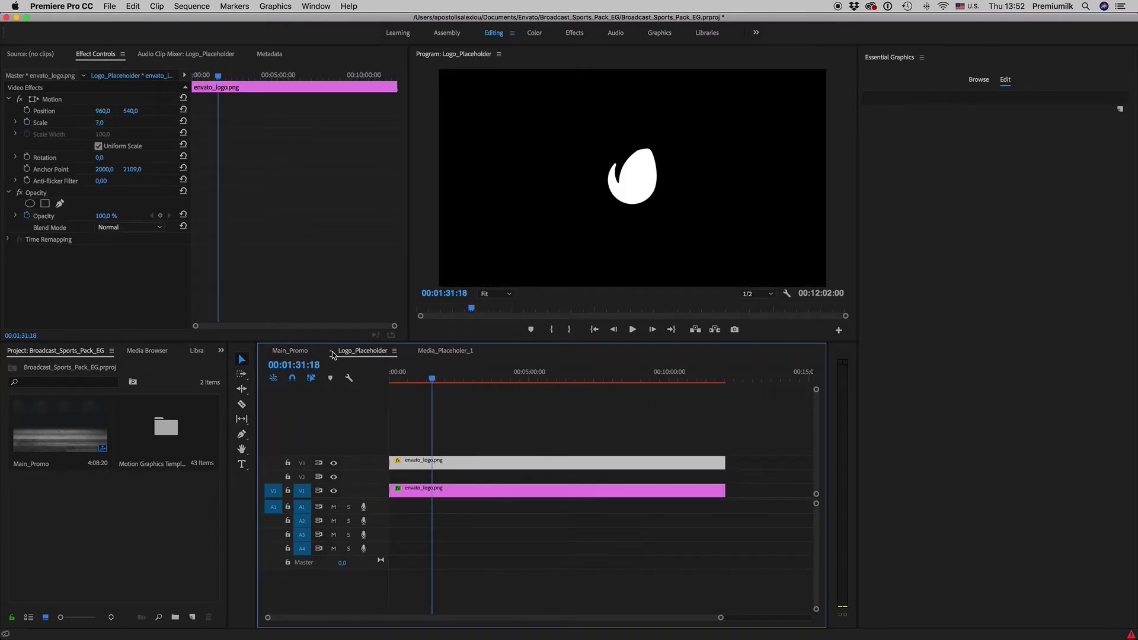
click(333, 351)
click(570, 377)
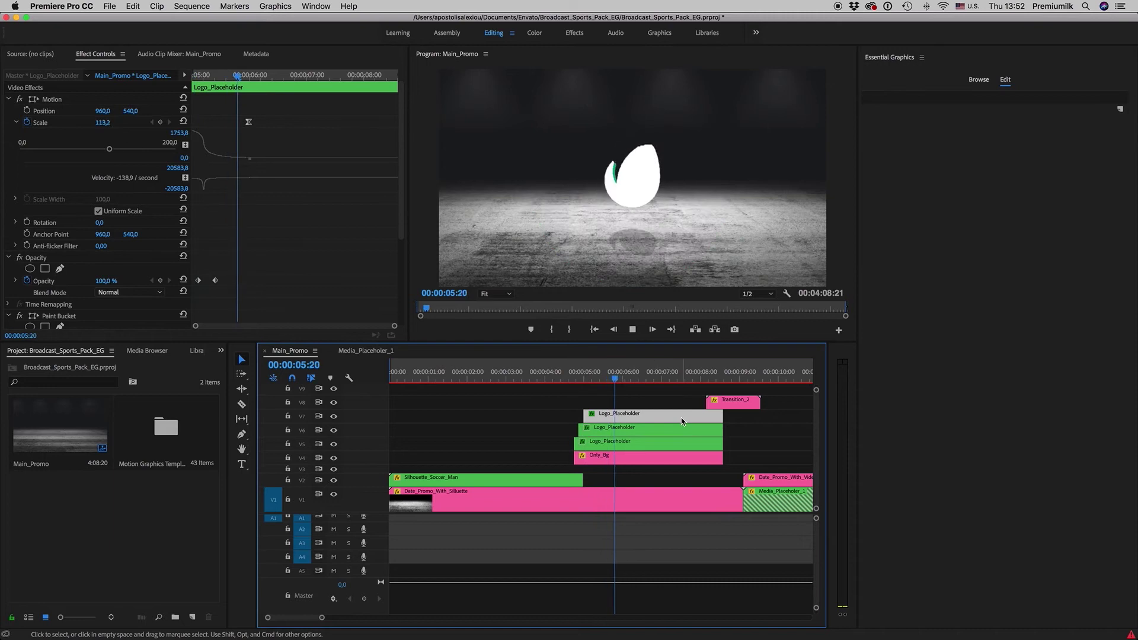
click(718, 373)
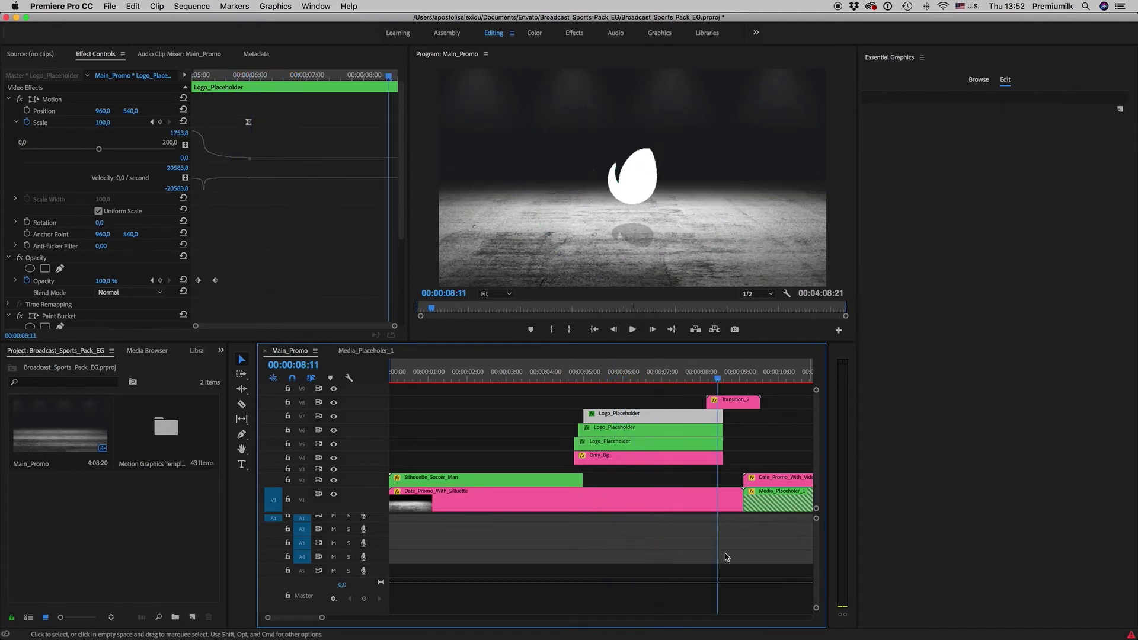
scroll(685, 463, right, 5)
click(653, 380)
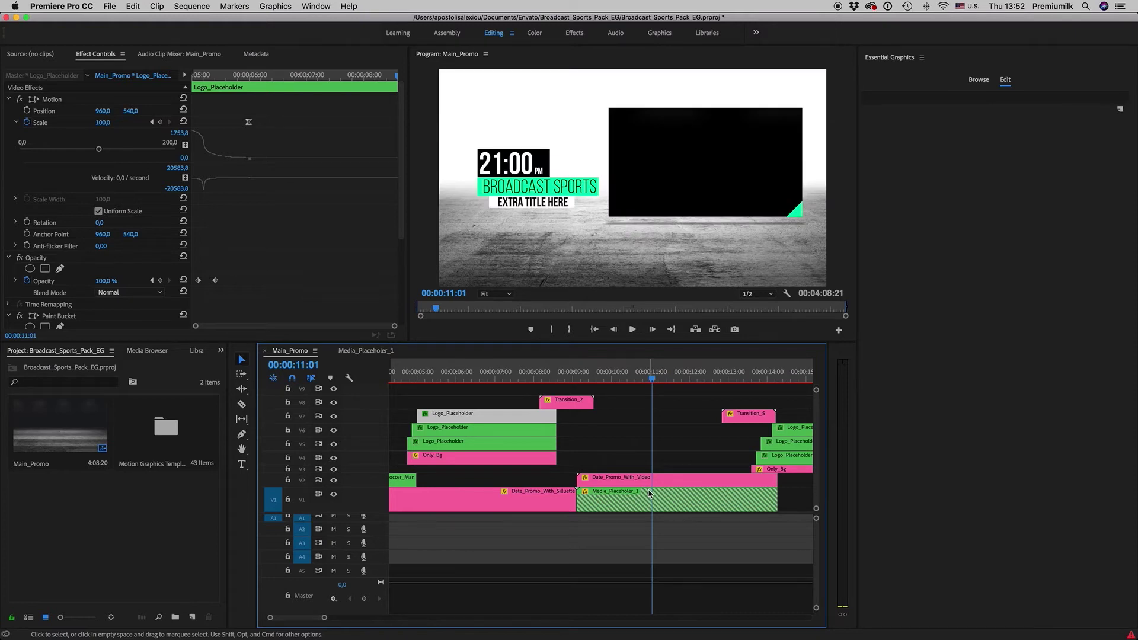
- Open Media_Placeholder_1 and import 43965030.mp4, accepting the missing-font resolution
double_click(681, 498)
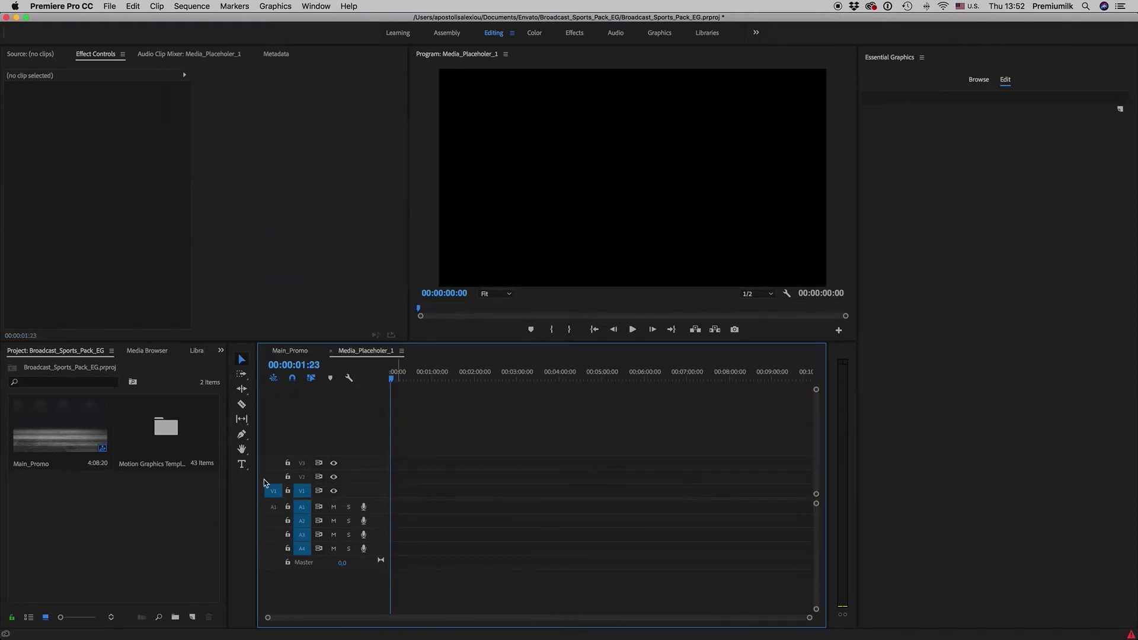
double_click(98, 508)
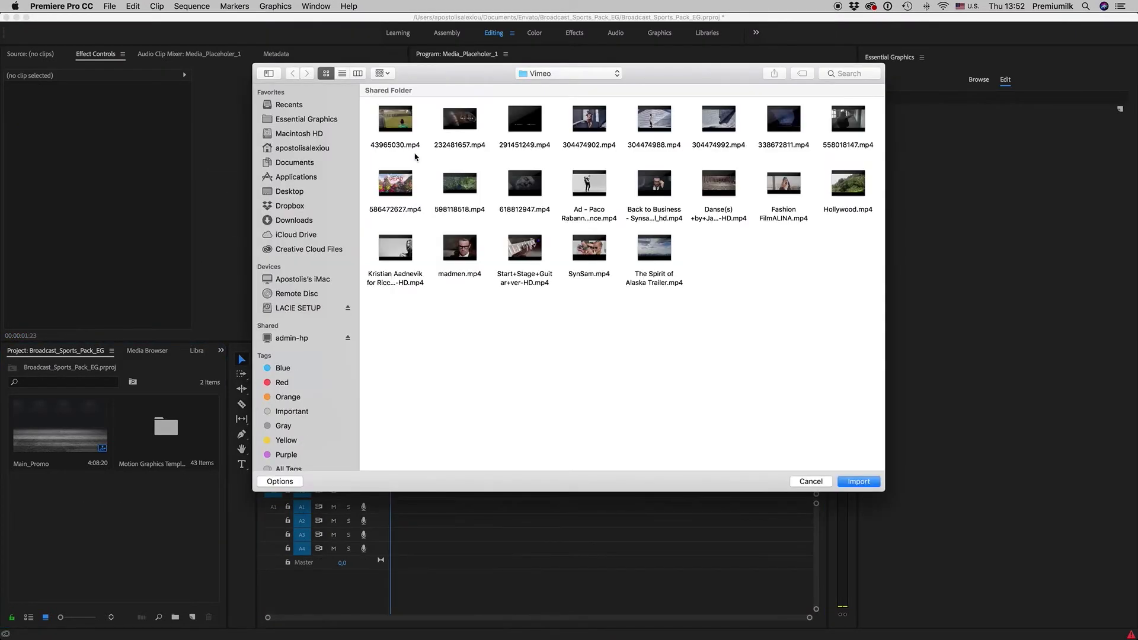
click(394, 120)
key(Return)
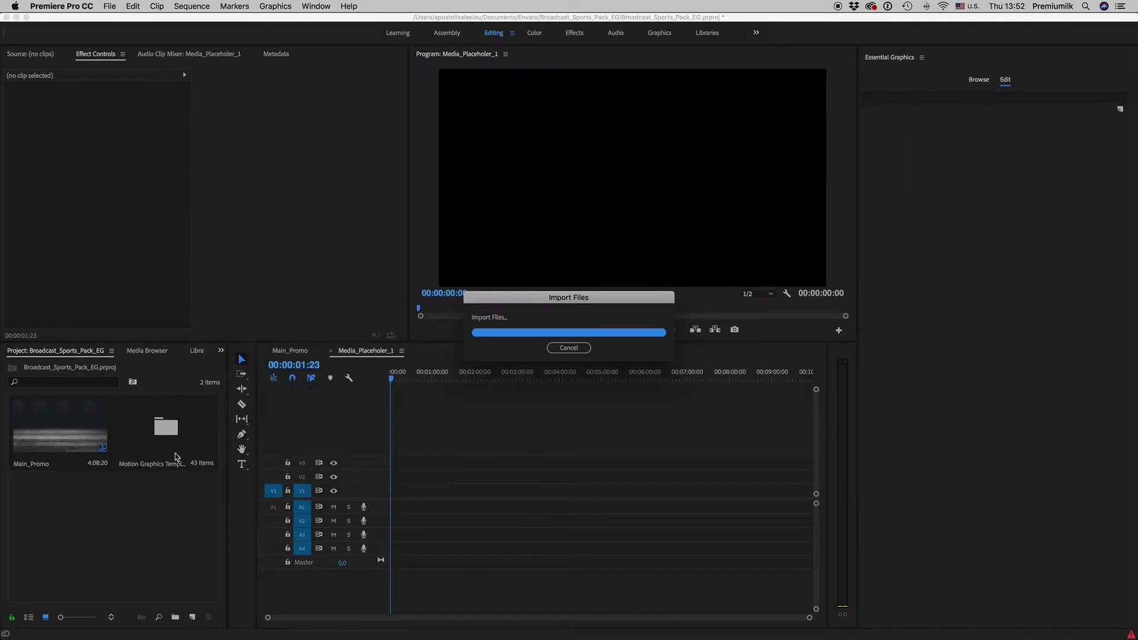
click(729, 490)
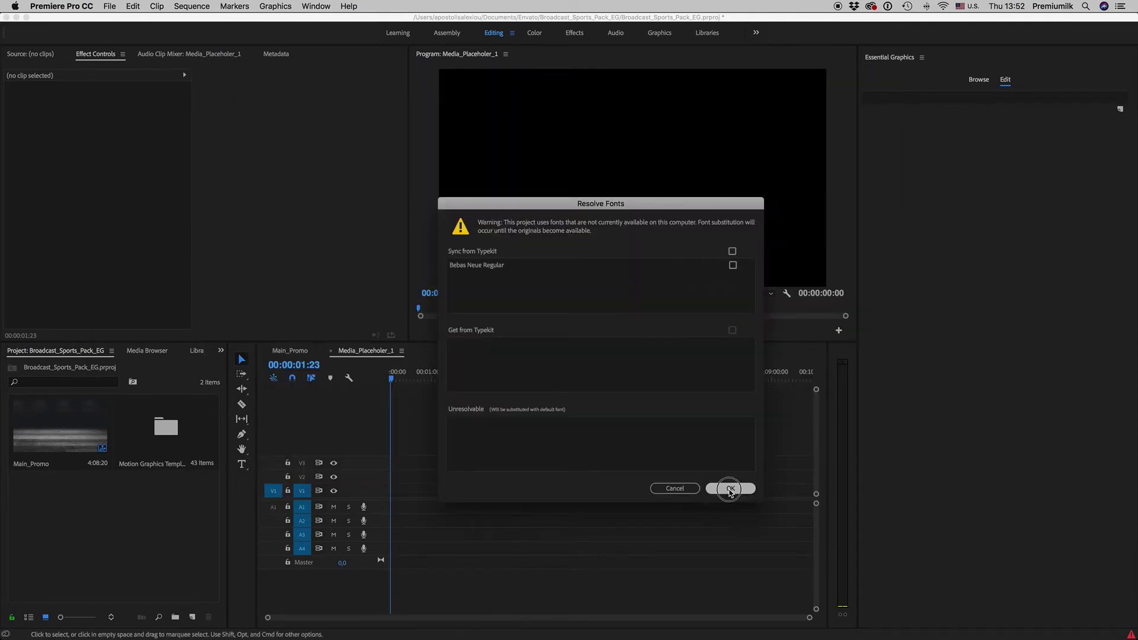
- Place 43965030.mp4 on V2, scale it to frame size, and close the sequence
drag(31, 496, 396, 481)
click(436, 477)
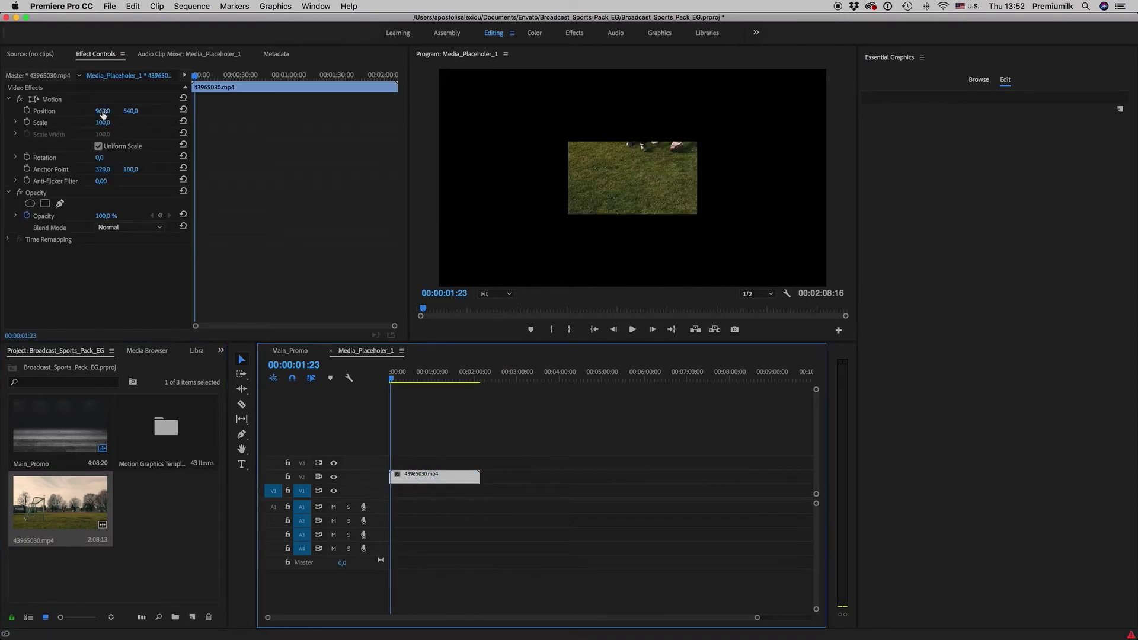
drag(102, 122, 103, 122)
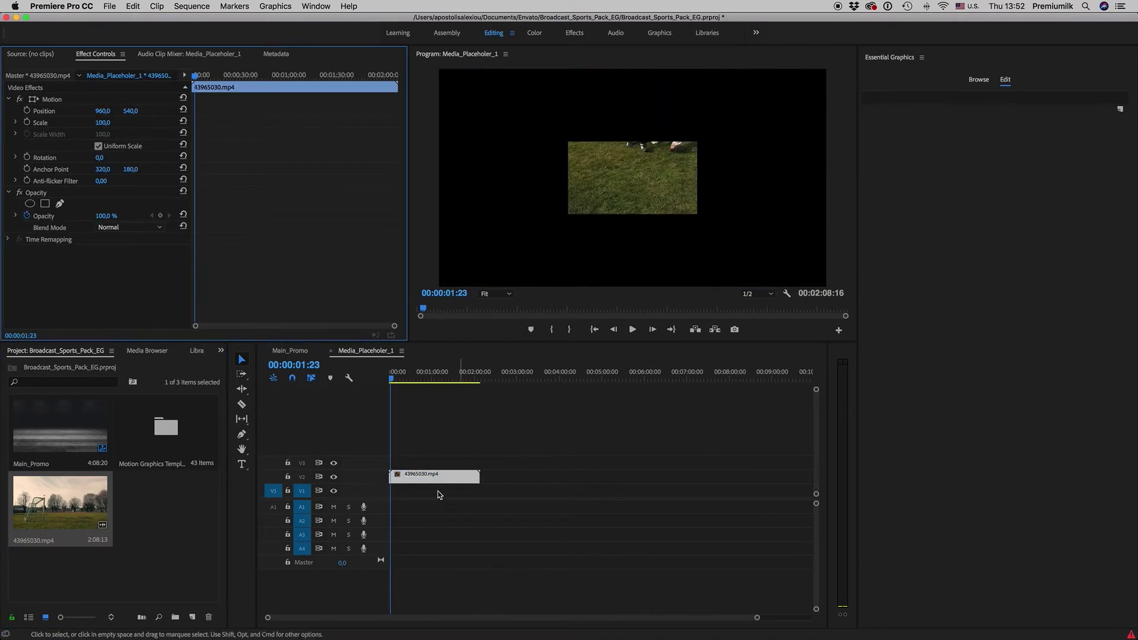
right_click(424, 478)
click(459, 511)
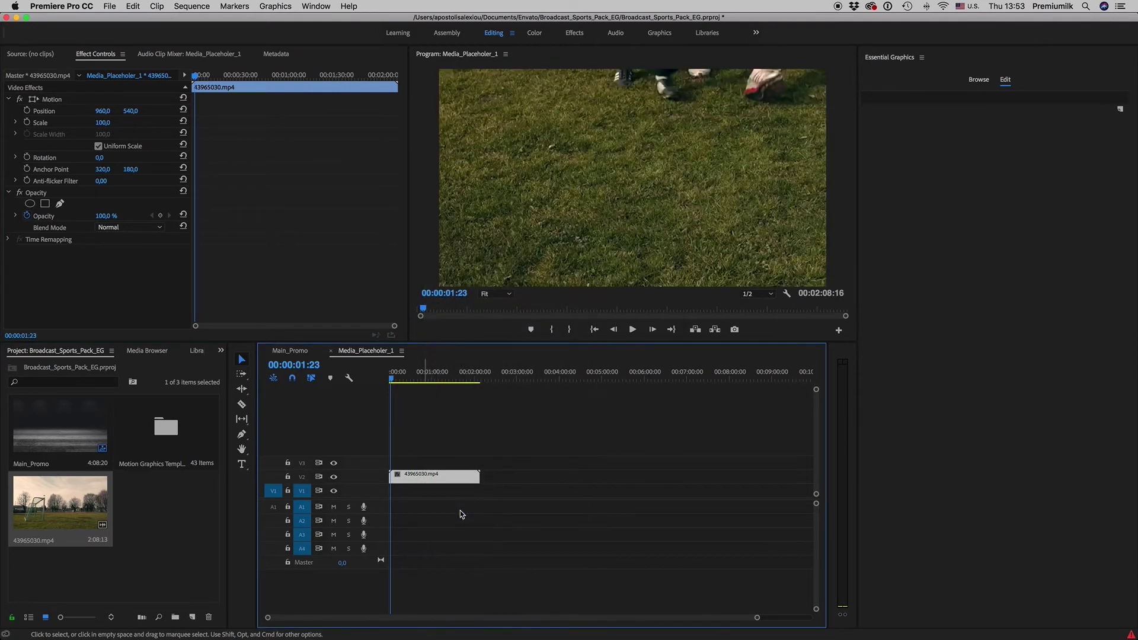
click(330, 352)
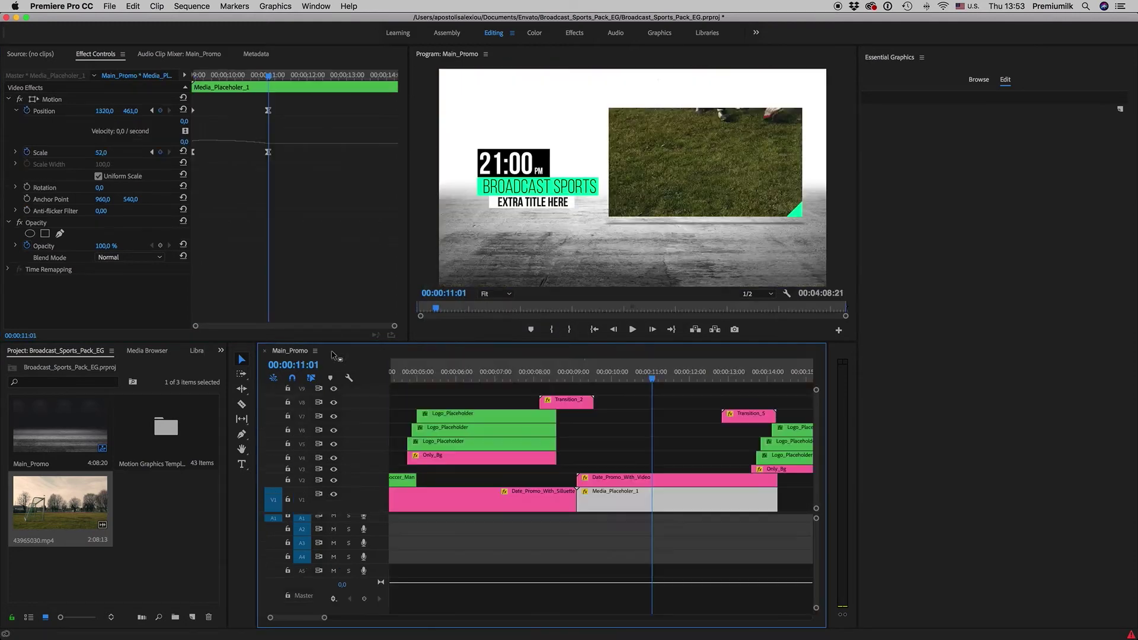
- Scrub to about 13 seconds and extend Date_Promo_With_Video and Media_Placeholder_1 to match
click(614, 380)
drag(615, 380, 718, 381)
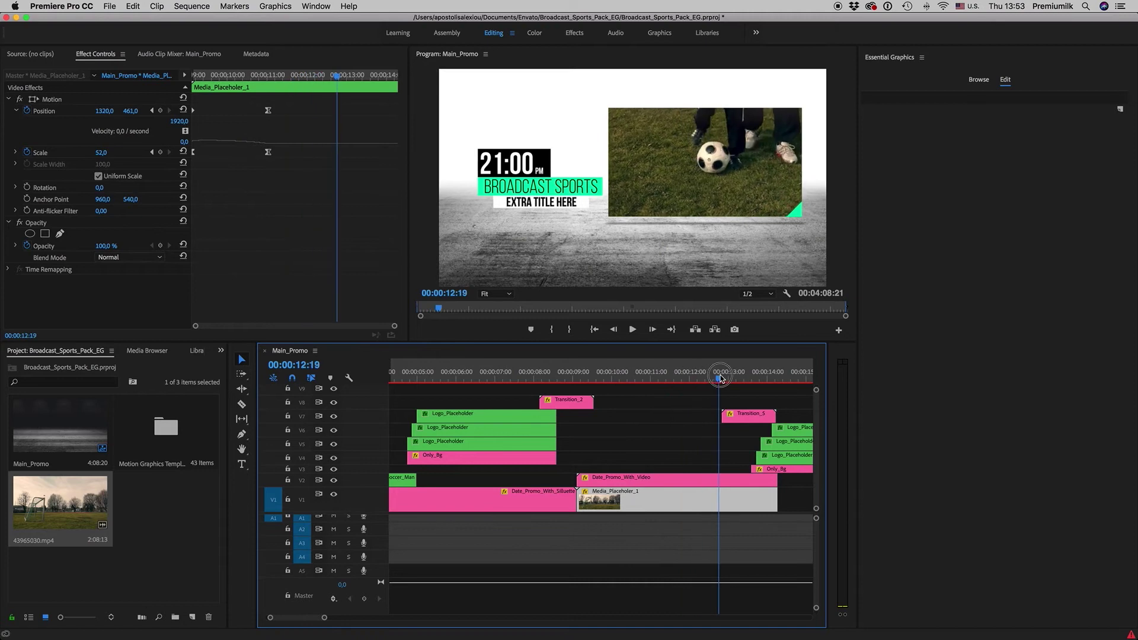
scroll(683, 439, right, 3)
drag(582, 376, 596, 375)
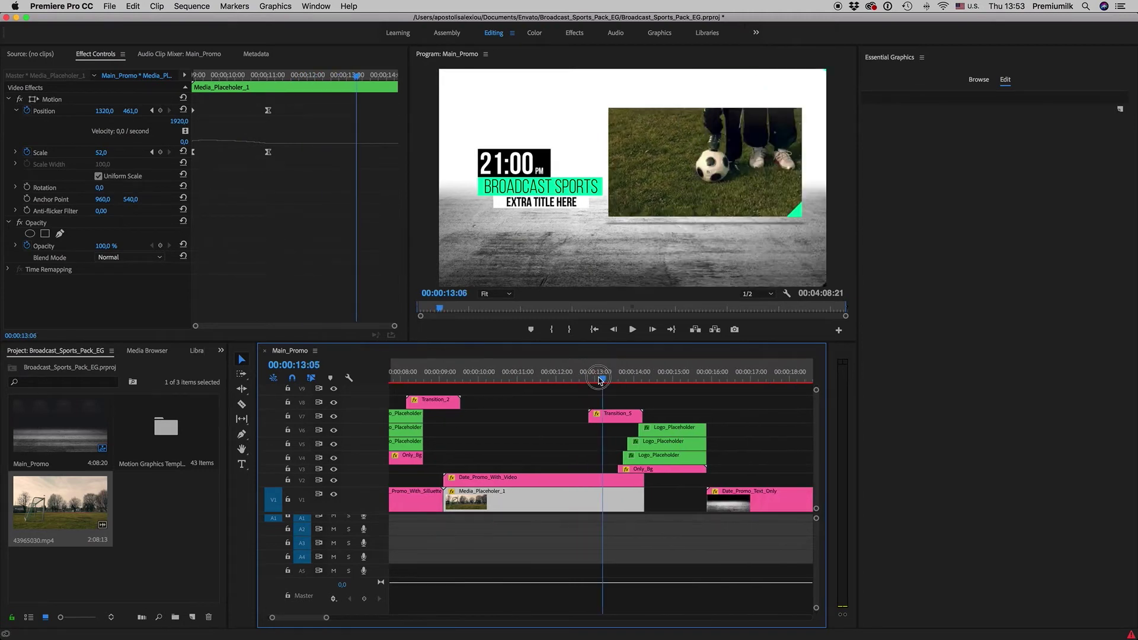
mouse_move(649, 478)
mouse_down()
mouse_move(667, 478)
mouse_move(667, 493)
mouse_up()
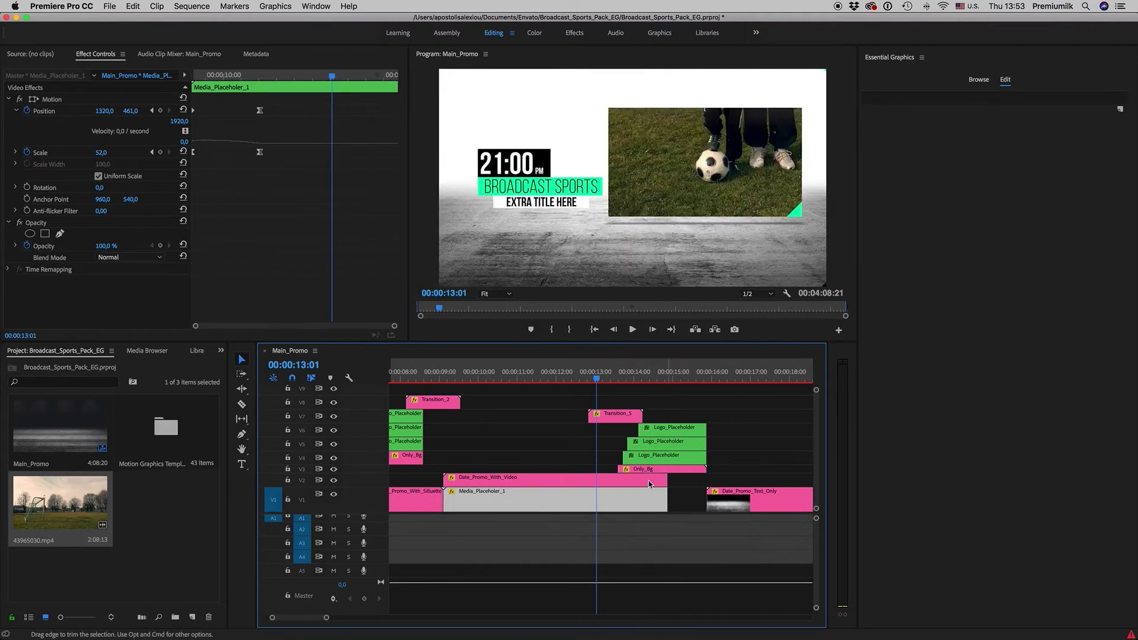
drag(597, 377, 769, 384)
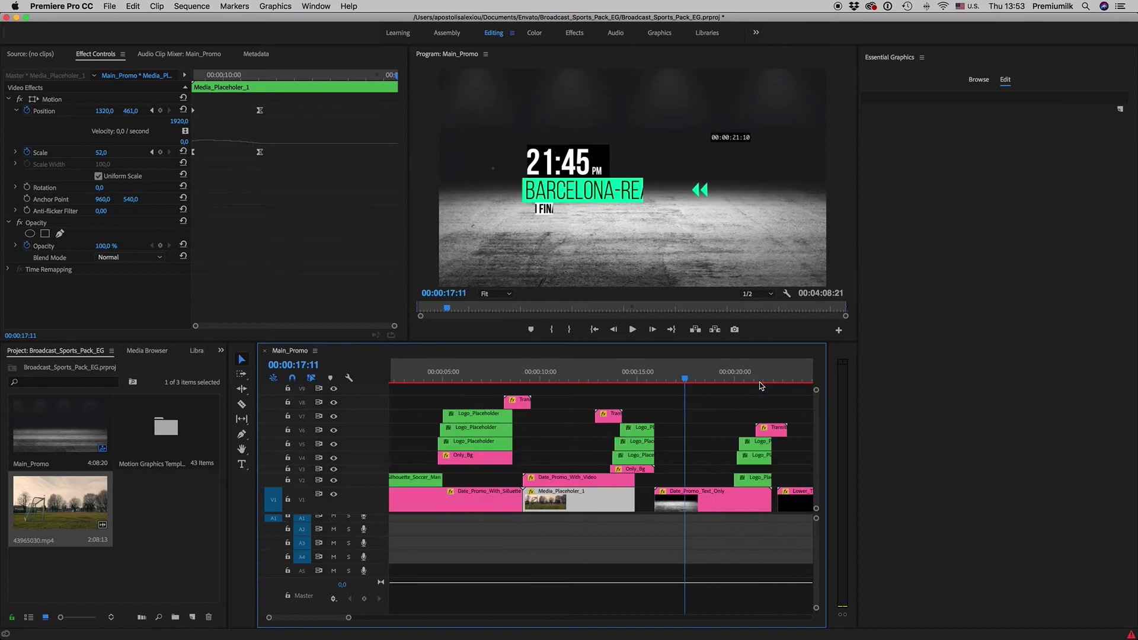
- Preview the Logo_Placeholder animation on V5, show the template browser, and jump to Lower Third 1
key(=)
drag(603, 379, 663, 386)
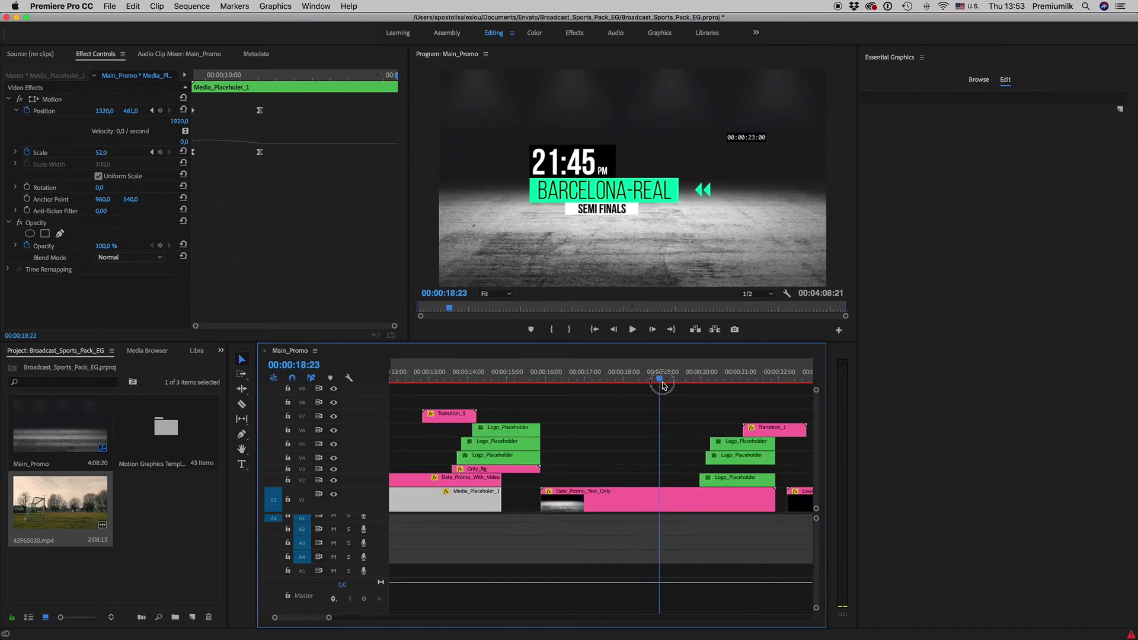
scroll(648, 469, down, 2)
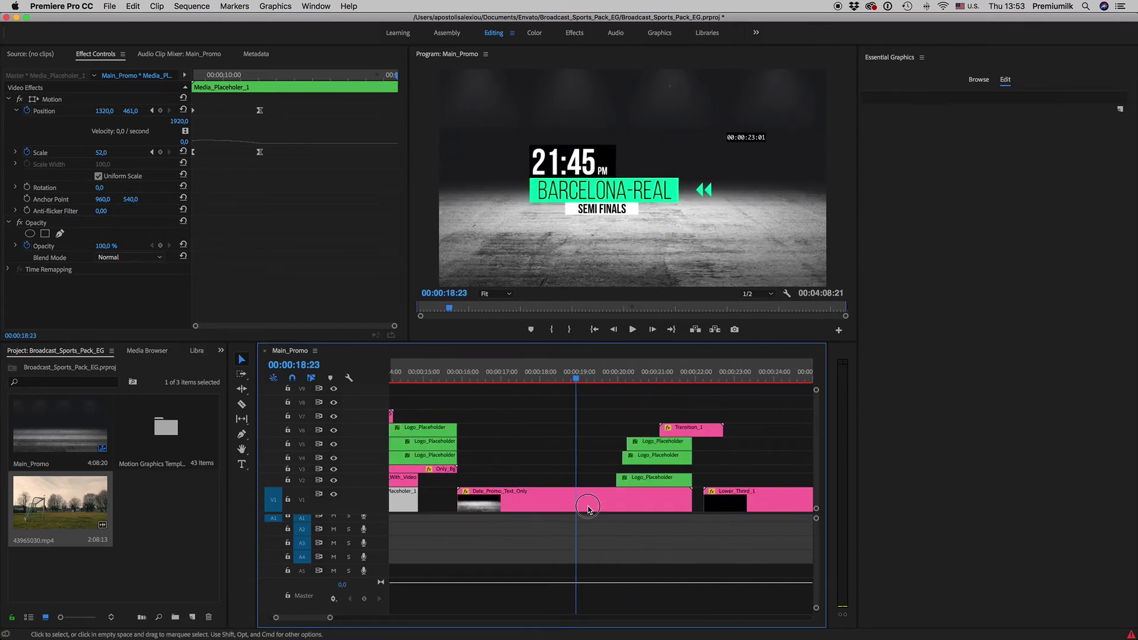
click(589, 509)
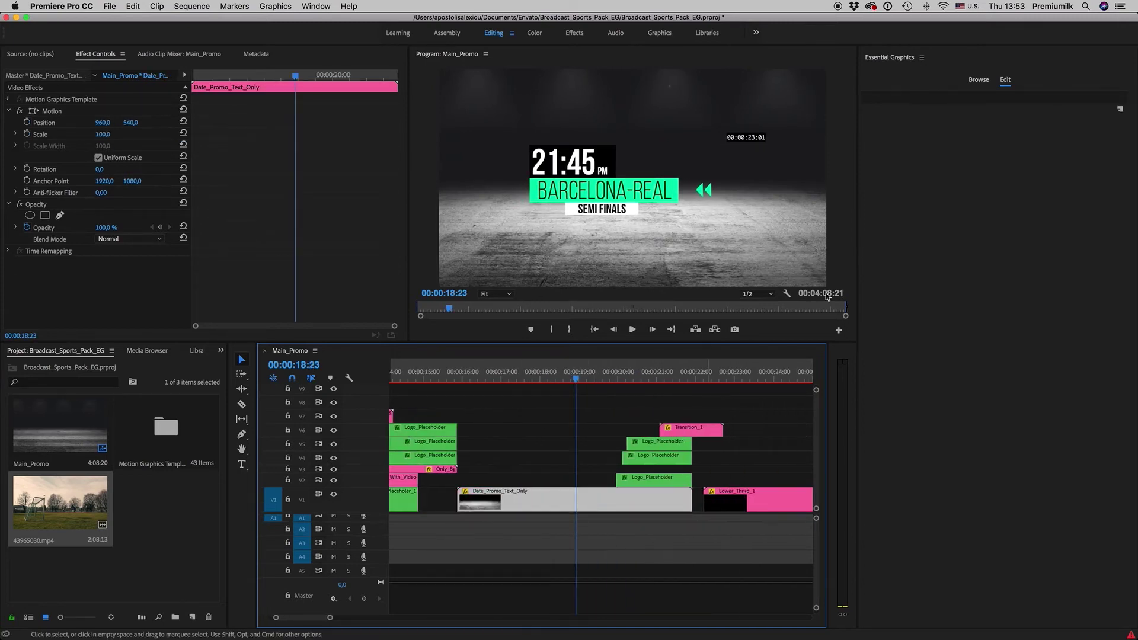
click(585, 448)
click(658, 442)
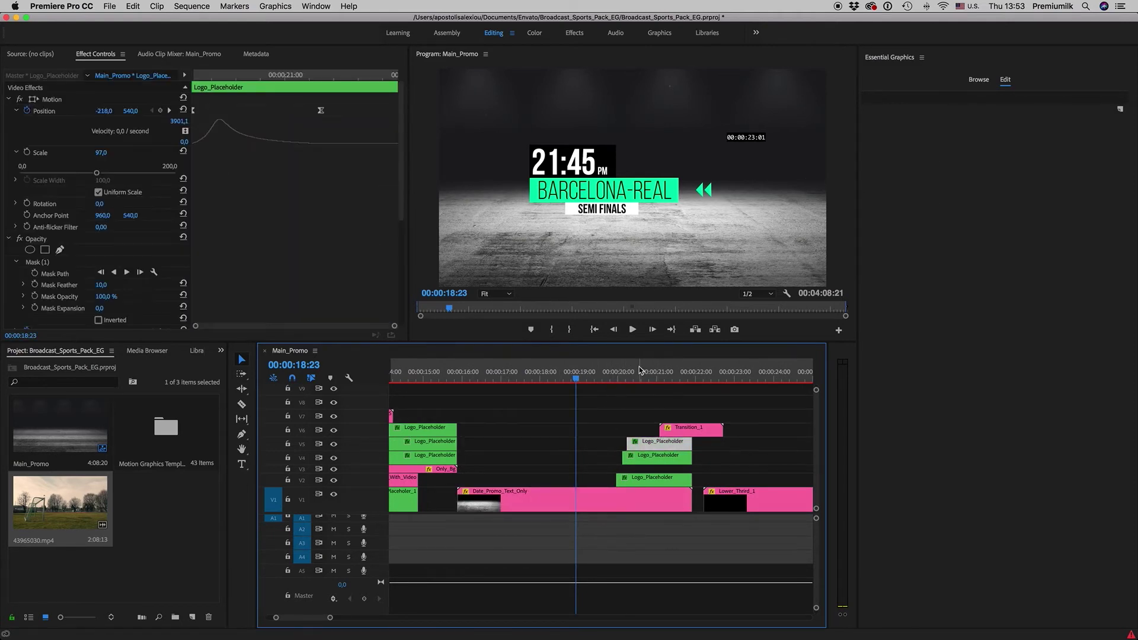
drag(654, 373, 685, 374)
click(979, 79)
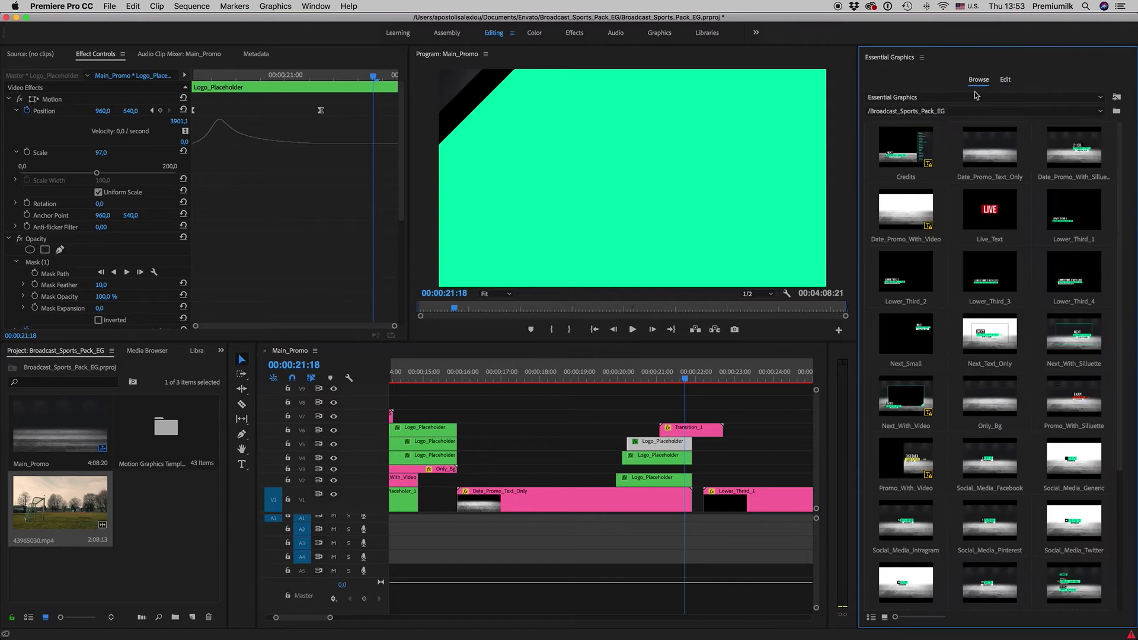
scroll(650, 431, down, 3)
click(698, 374)
scroll(691, 398, down, 2)
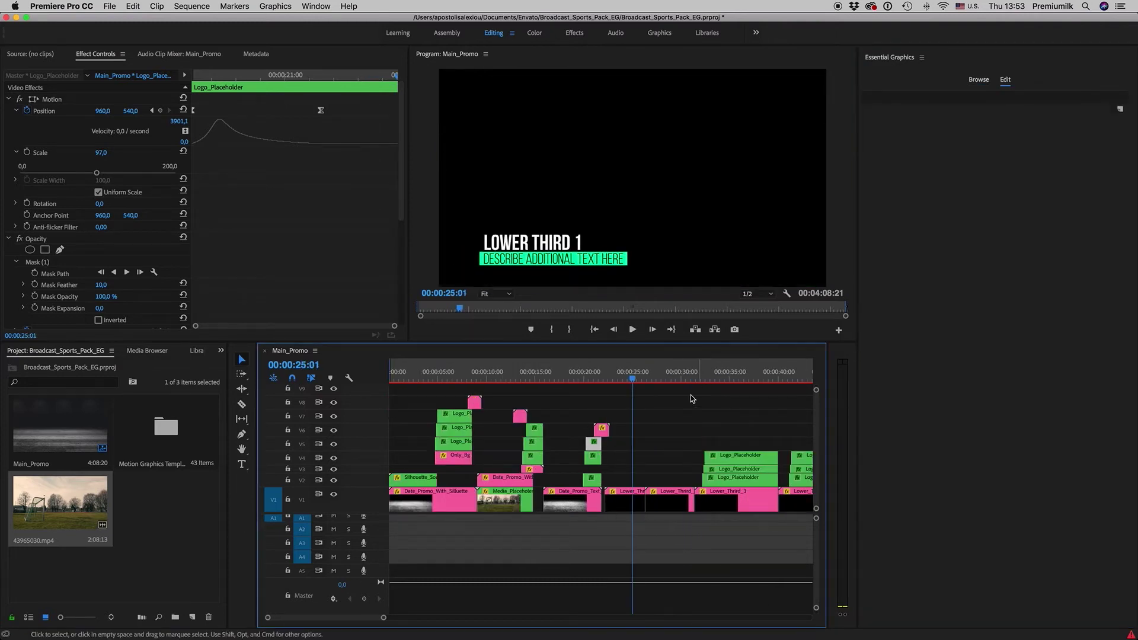
scroll(691, 398, up, 2)
- Move Lower_Third_1 up to track V2 and back down to V1
drag(570, 499, 570, 480)
mouse_move(46, 504)
mouse_down()
mouse_move(88, 532)
mouse_move(76, 511)
mouse_up()
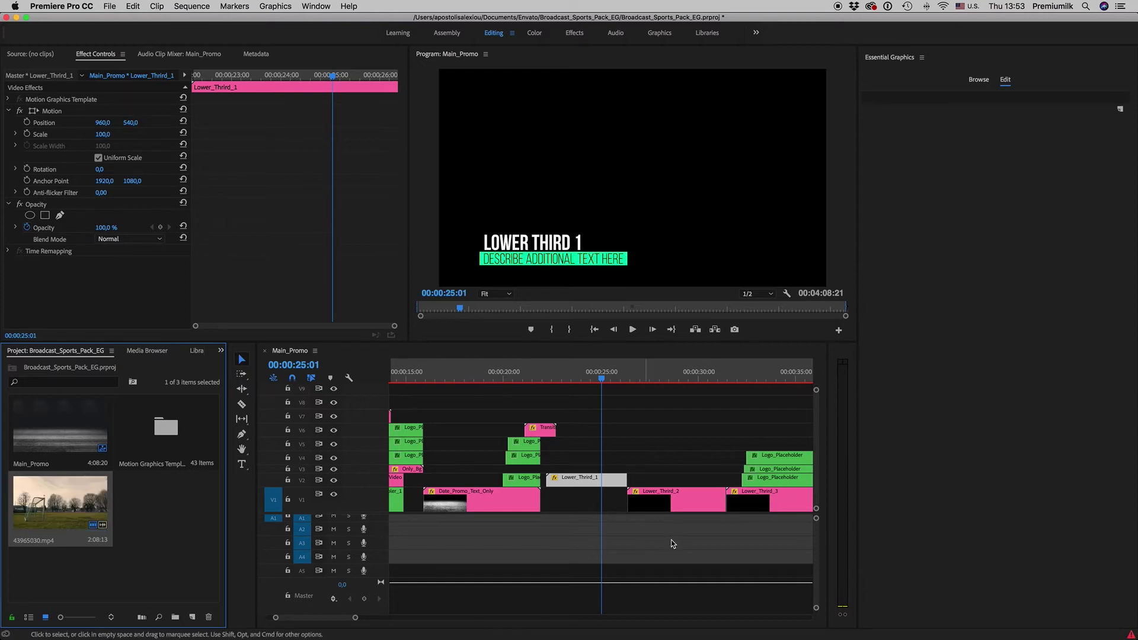
click(585, 501)
mouse_move(60, 510)
mouse_down()
mouse_move(574, 499)
mouse_move(588, 442)
mouse_move(586, 500)
mouse_up()
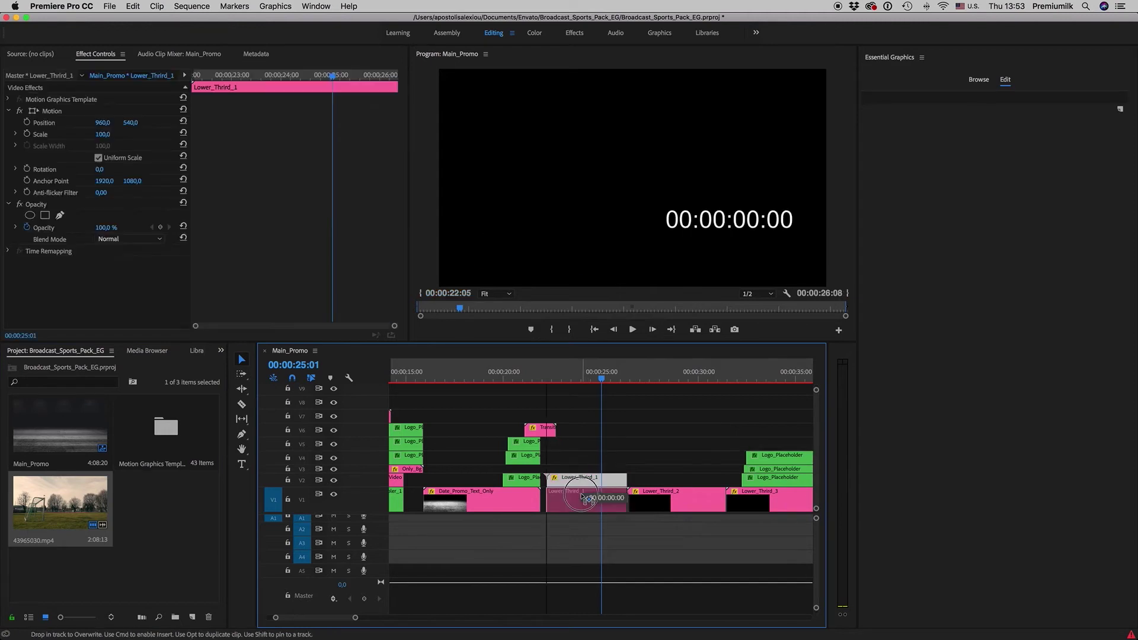
drag(606, 378, 716, 378)
- Zoom out and scrub through the Next title animations, including the green-framed one
key(minus)
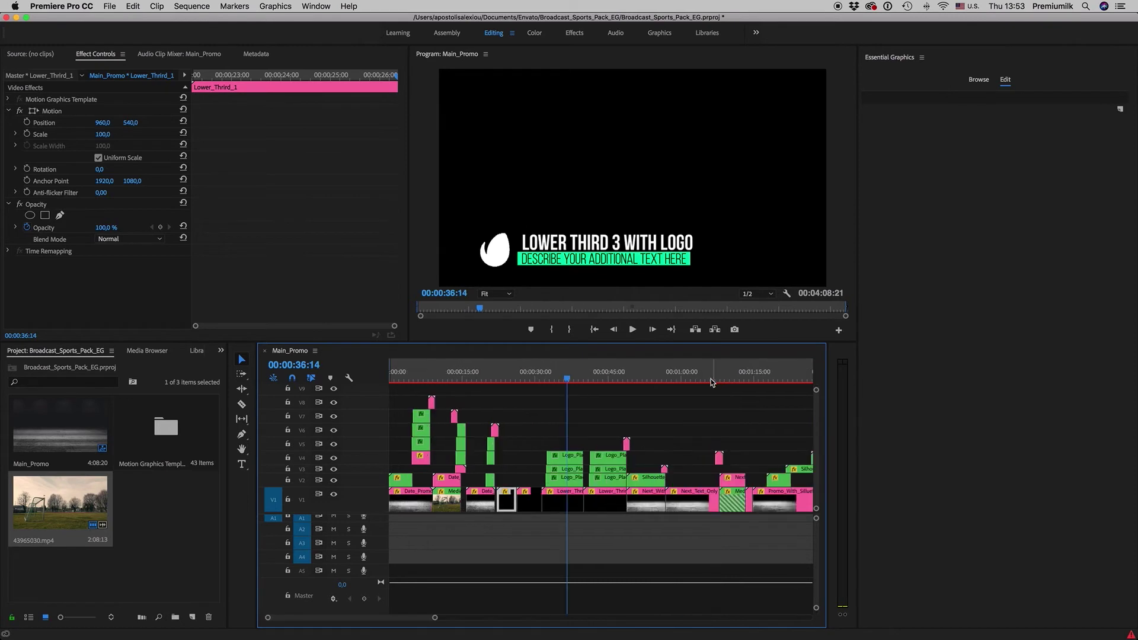
scroll(658, 381, right, 3)
mouse_move(597, 378)
mouse_down()
mouse_move(580, 378)
mouse_move(697, 377)
mouse_up()
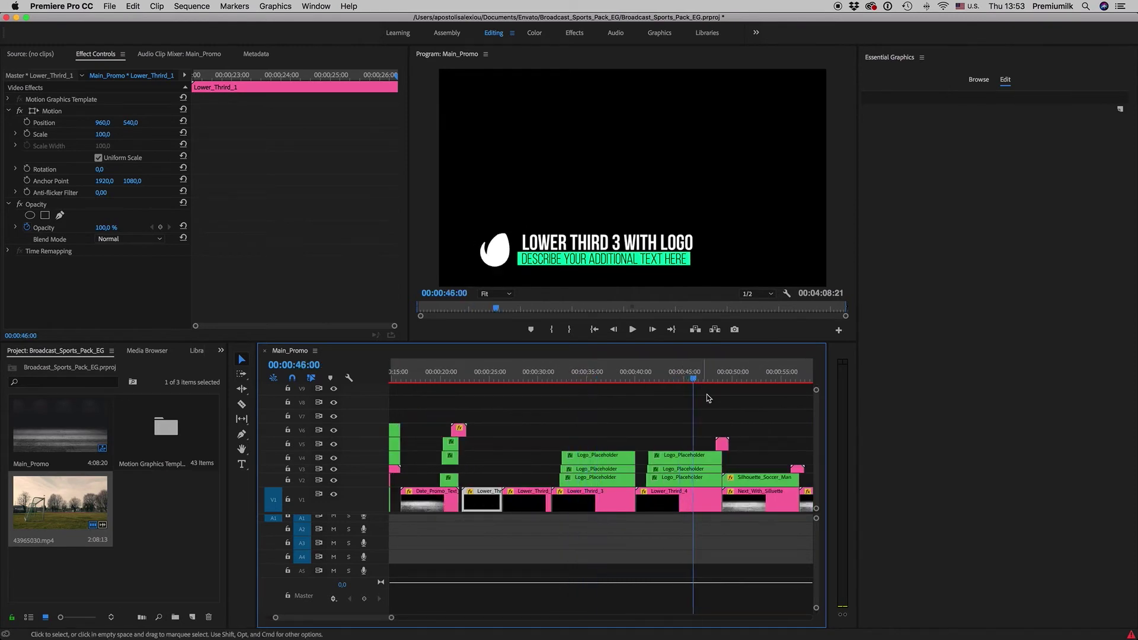
key(minus)
click(629, 381)
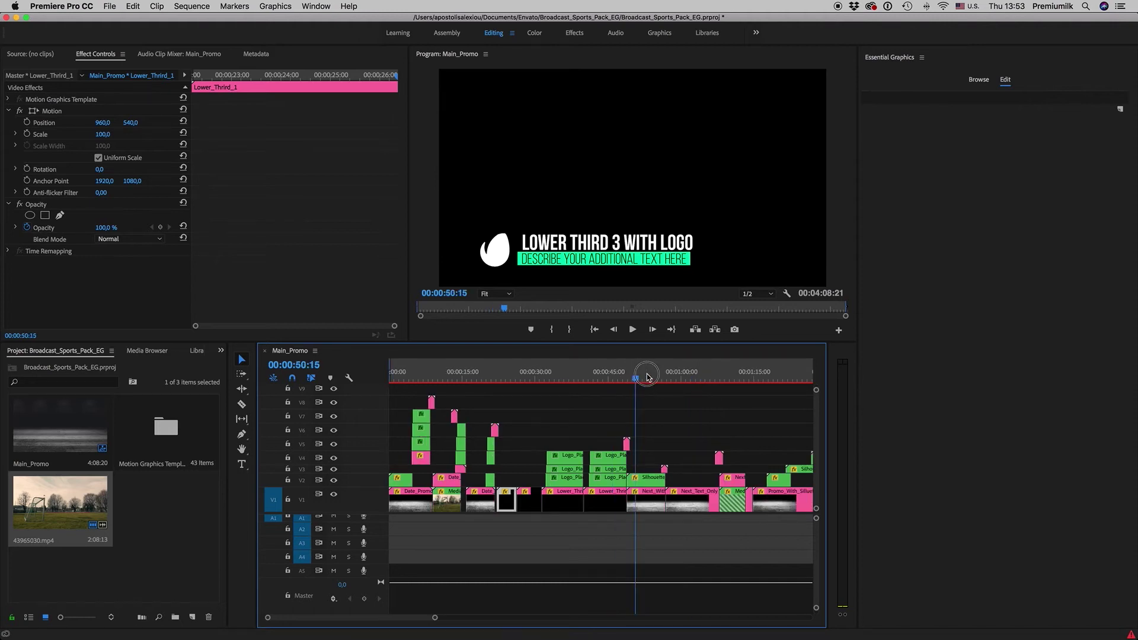
key(equal)
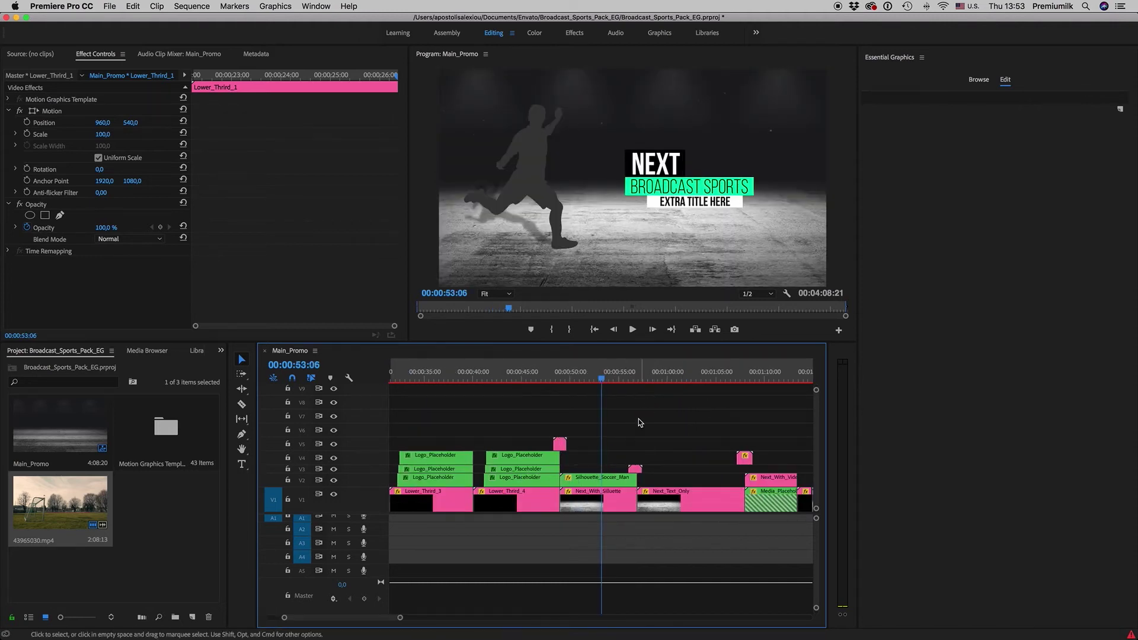
drag(605, 380, 706, 392)
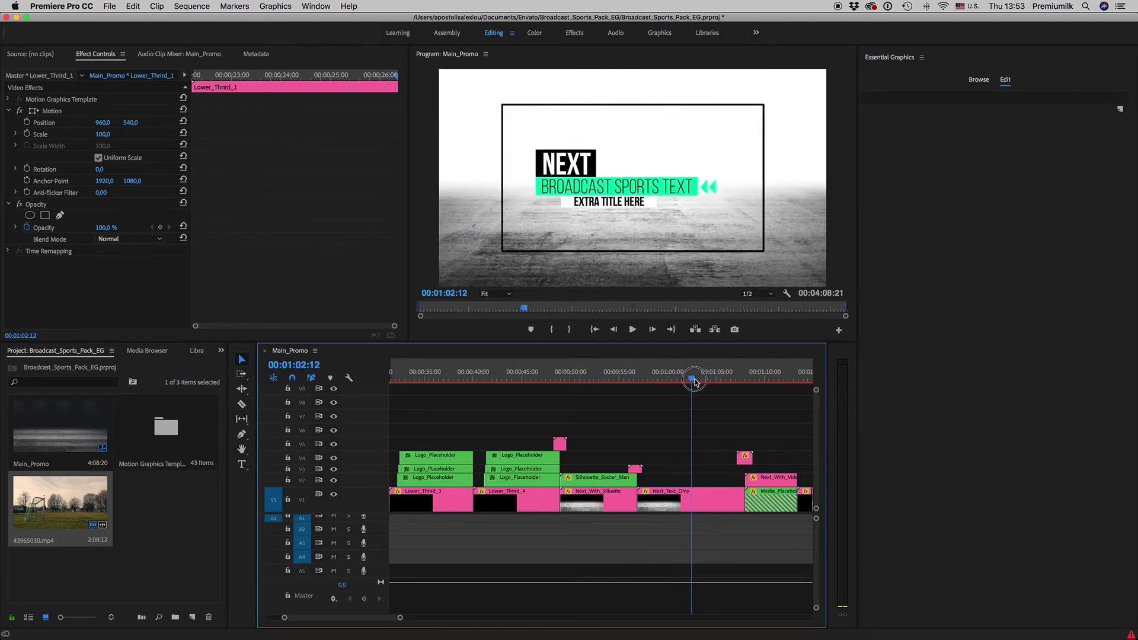
scroll(686, 427, down, 3)
drag(681, 381, 685, 380)
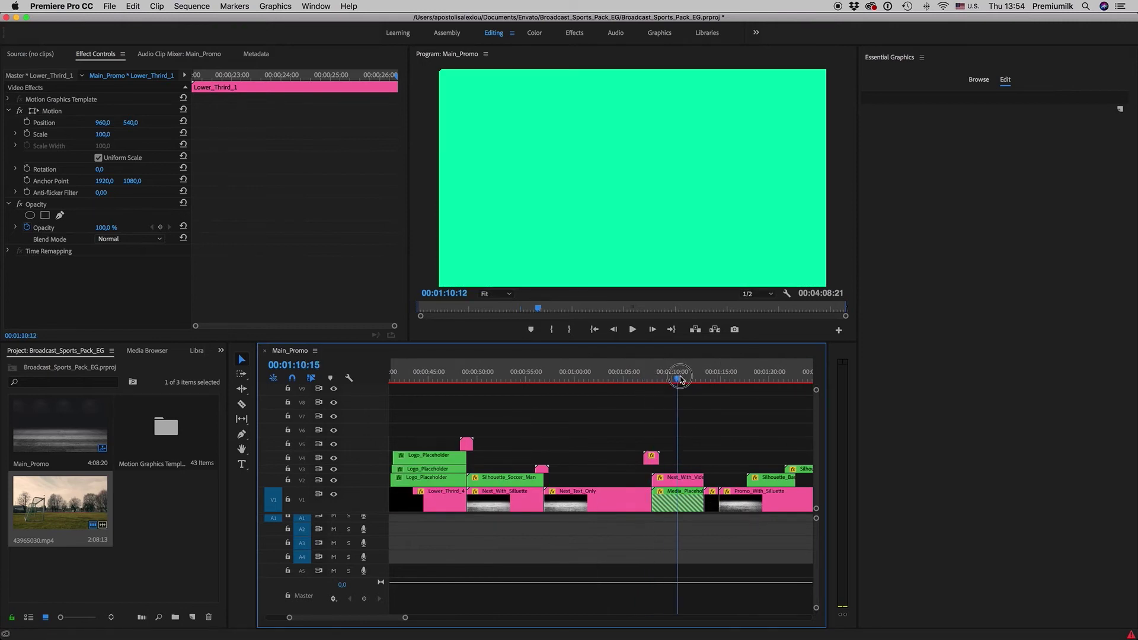
scroll(709, 435, down, 2)
scroll(709, 435, down, 3)
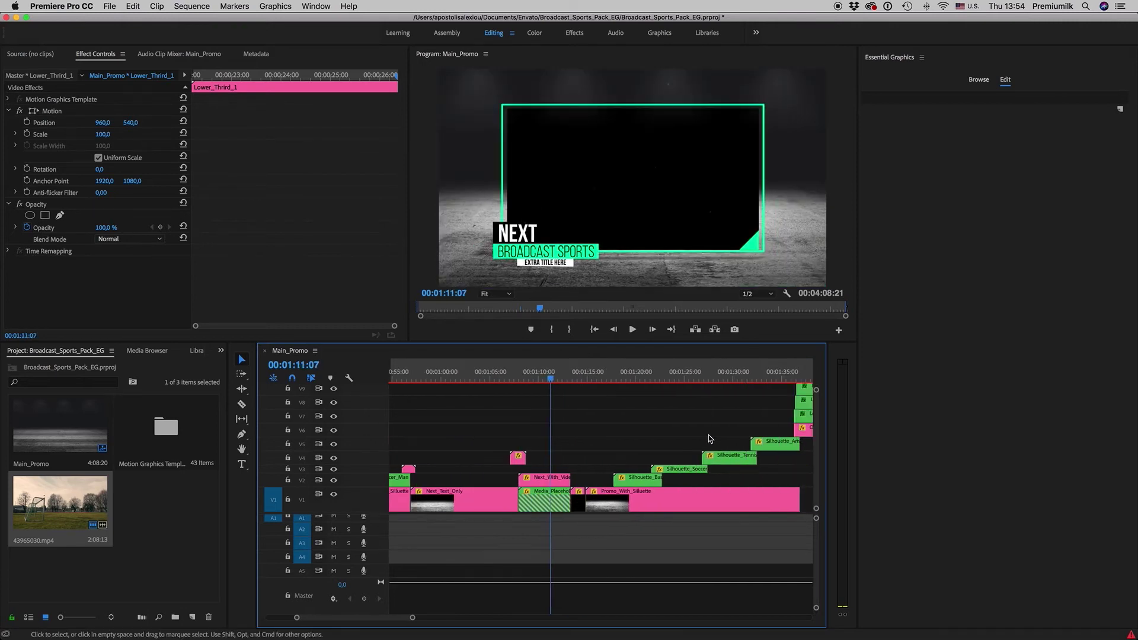
- Scrub through THIS SEASON, Enjoy Basketball, tennis silhouette, Field Goal and the credits
drag(551, 379, 634, 377)
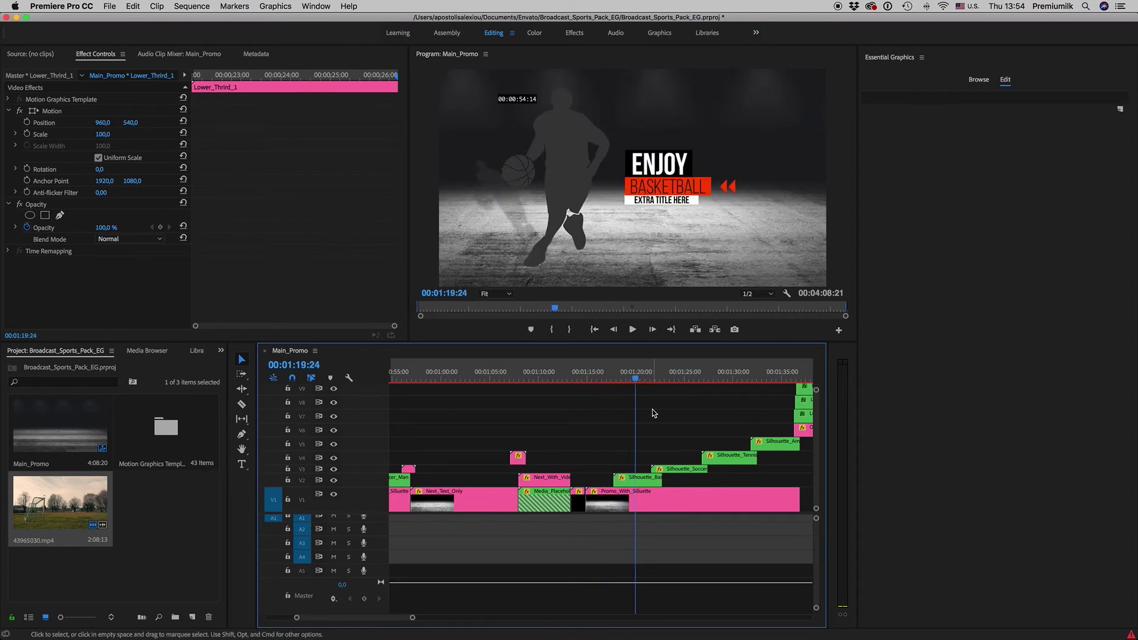
scroll(649, 413, down, 3)
drag(503, 379, 594, 379)
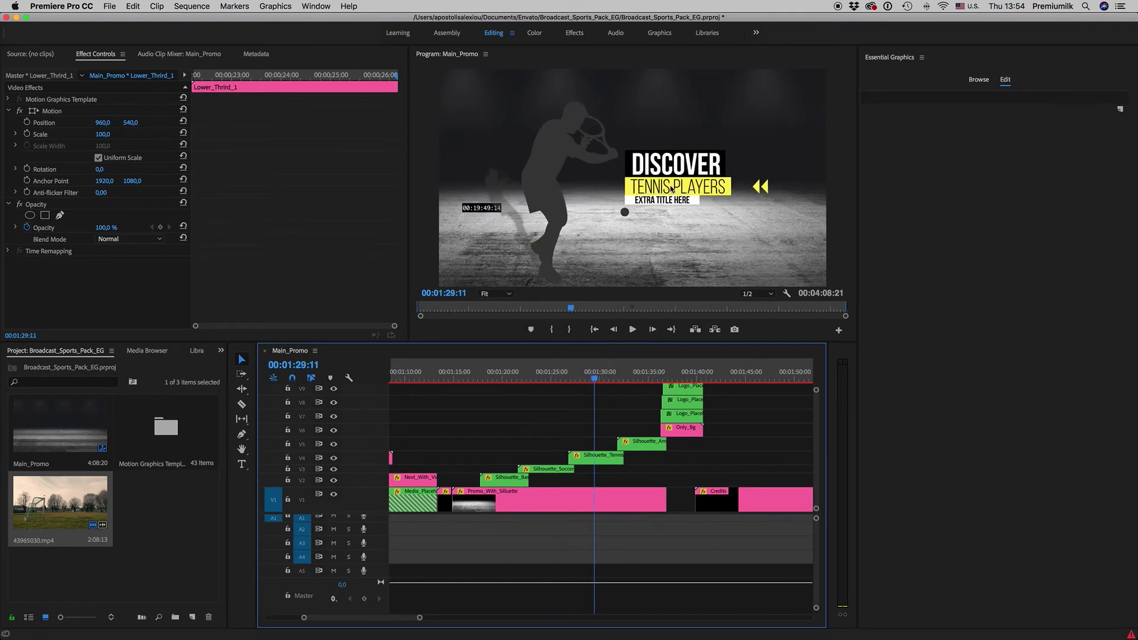
click(637, 377)
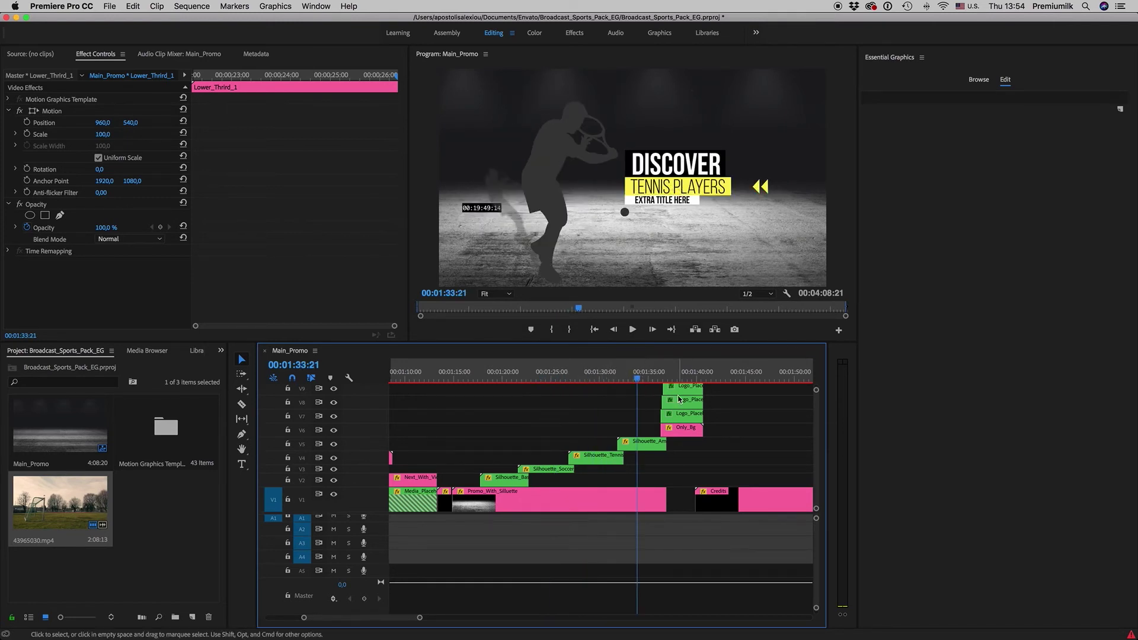
scroll(688, 428, down, 3)
scroll(623, 410, down, 2)
click(531, 376)
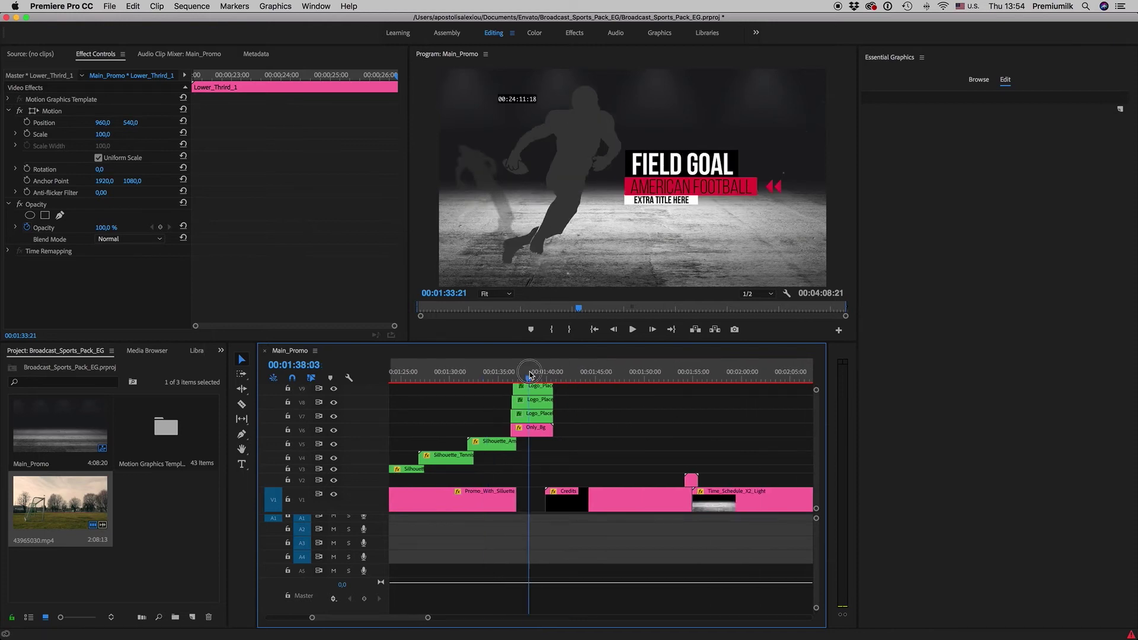
drag(531, 375, 608, 378)
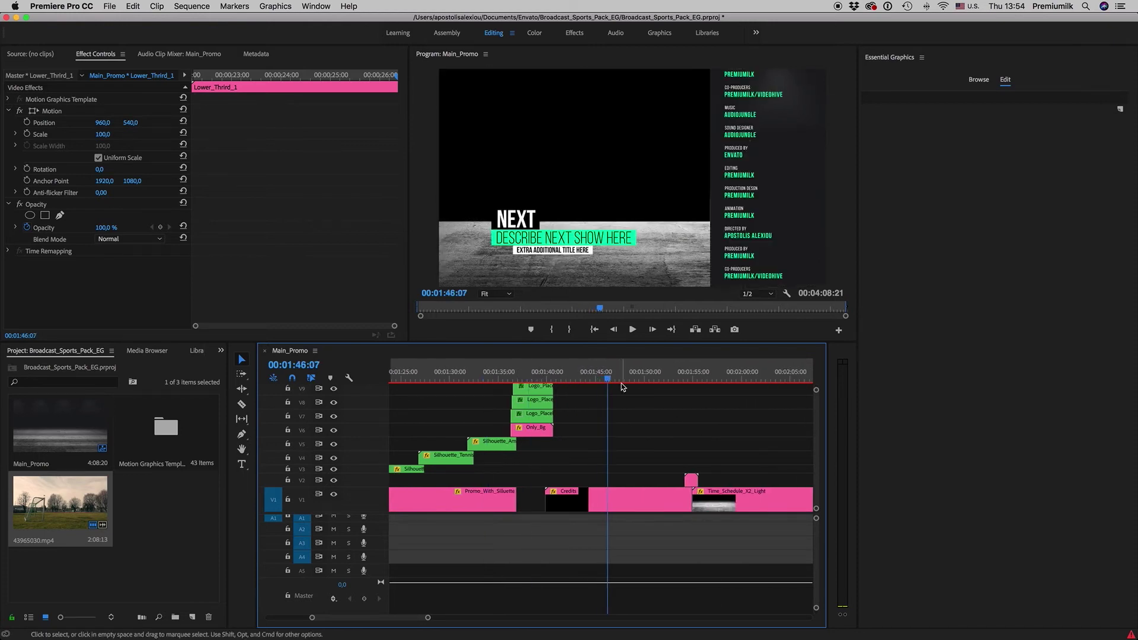
- Select the Credits clip, toggle Essential Graphics Browse/Edit, and jump toward the time schedule
click(629, 501)
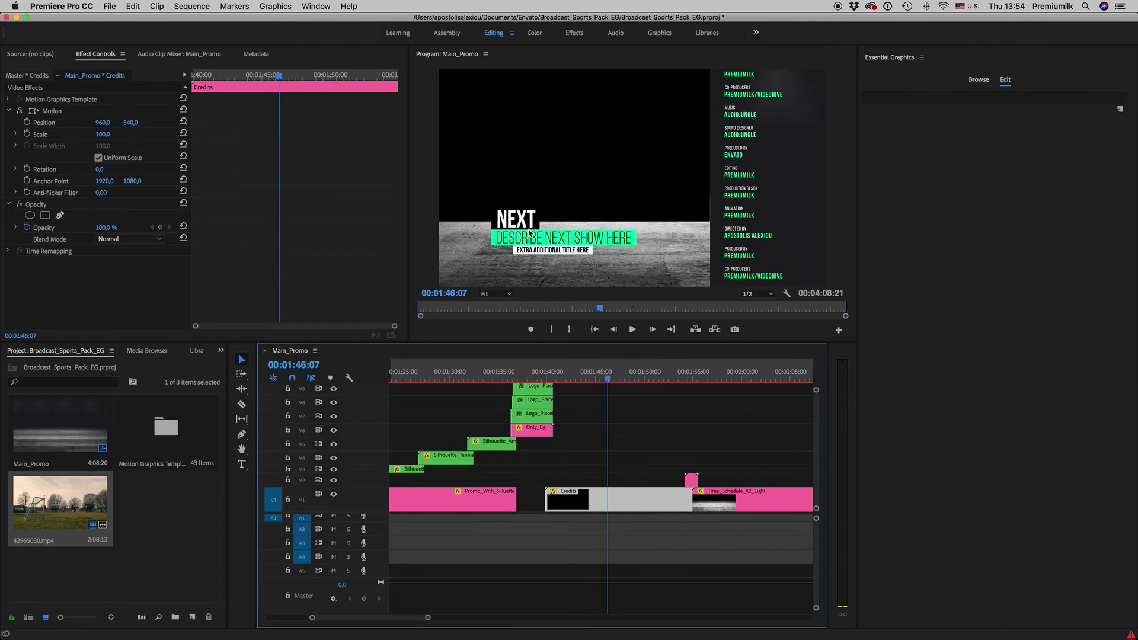
click(979, 80)
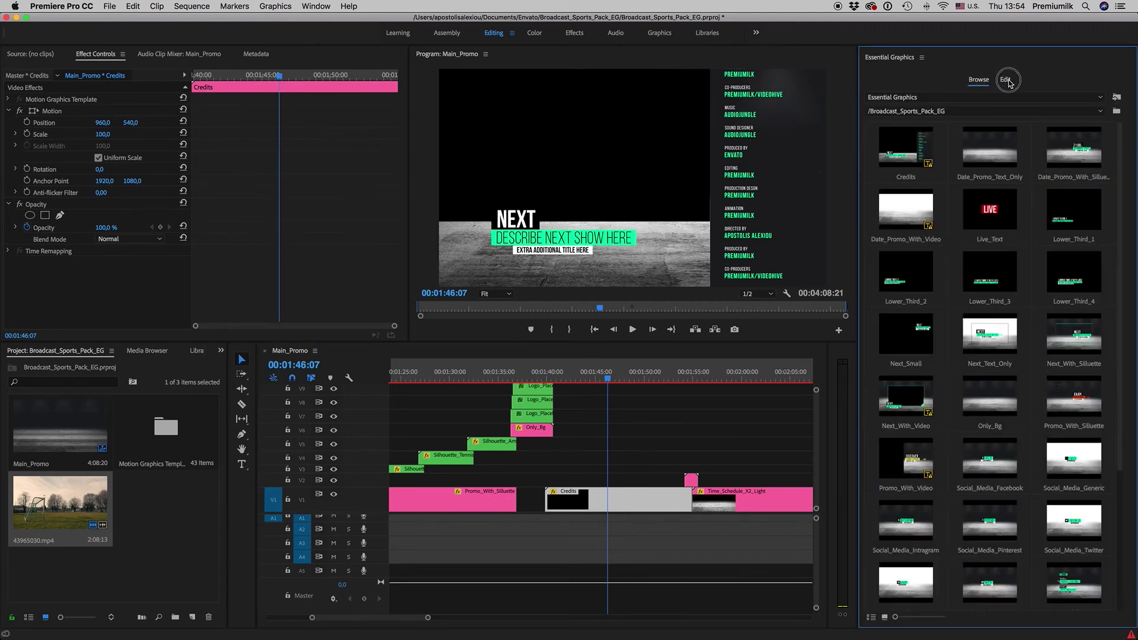
click(1006, 78)
click(605, 470)
click(622, 491)
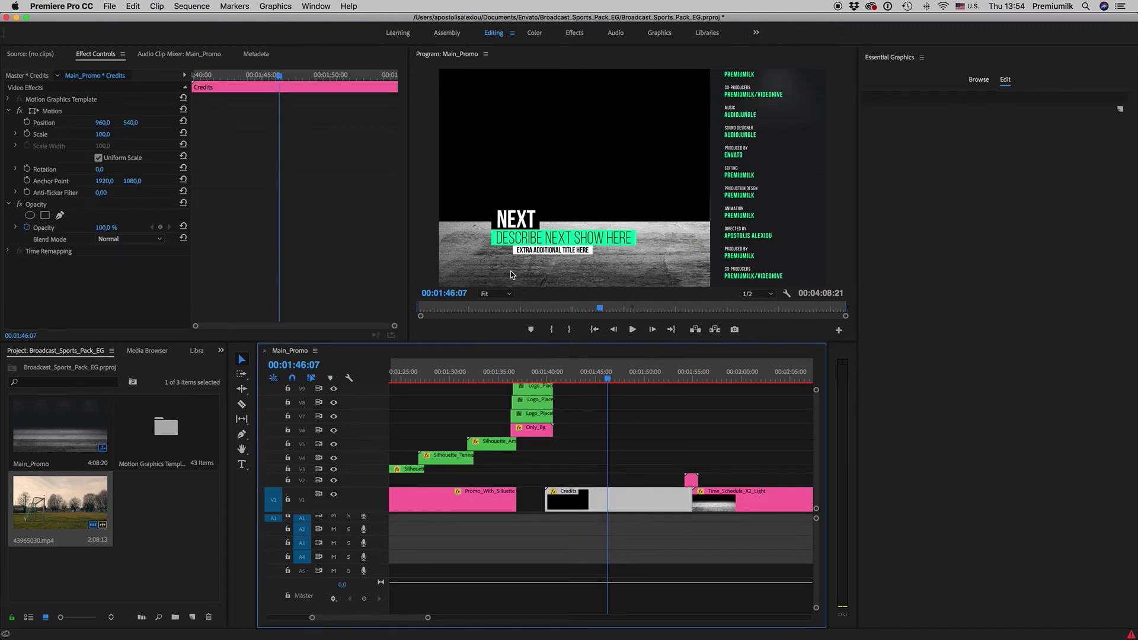
key(minus)
click(662, 372)
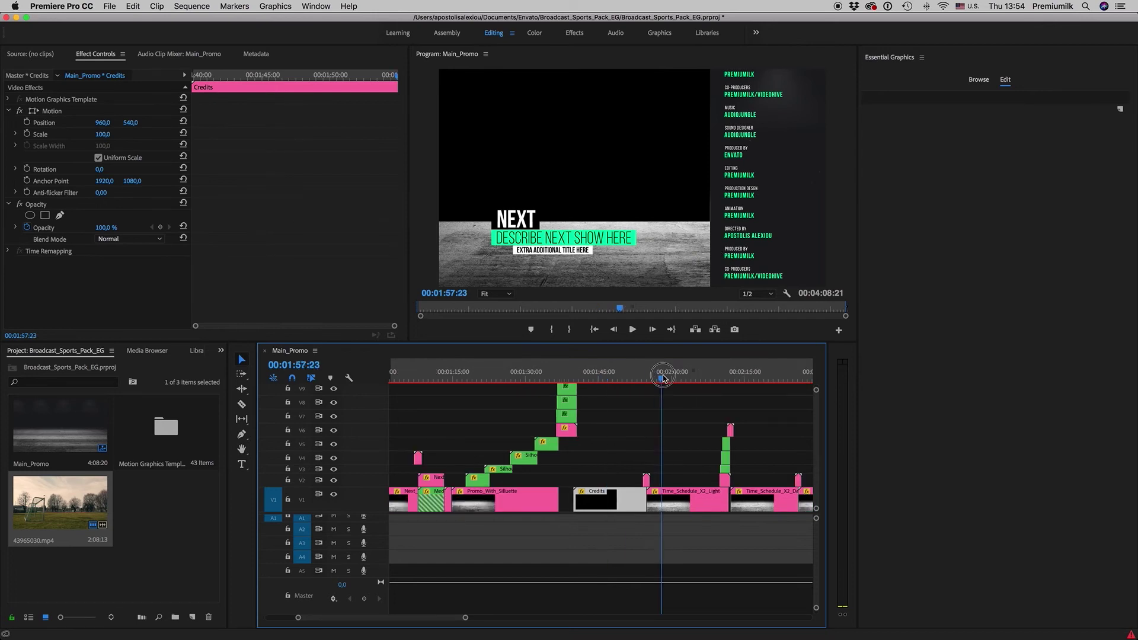
click(675, 473)
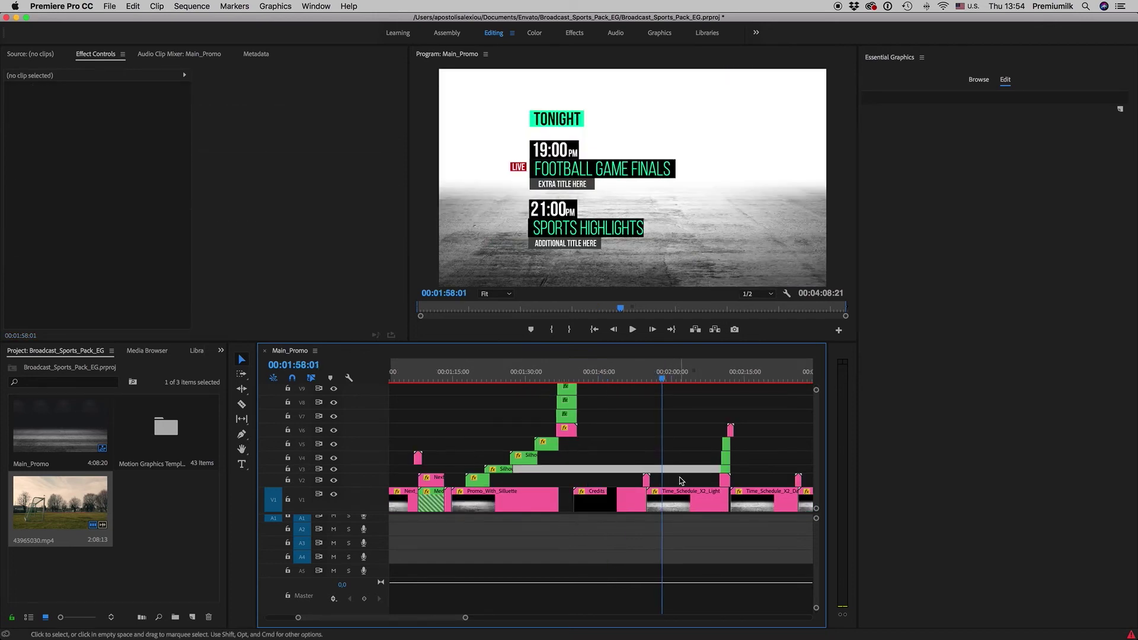
- Zoom in on the schedule clips, then return to the start and select Date_Promo_With_Silluette
key(equal)
key(equal)
key(equal)
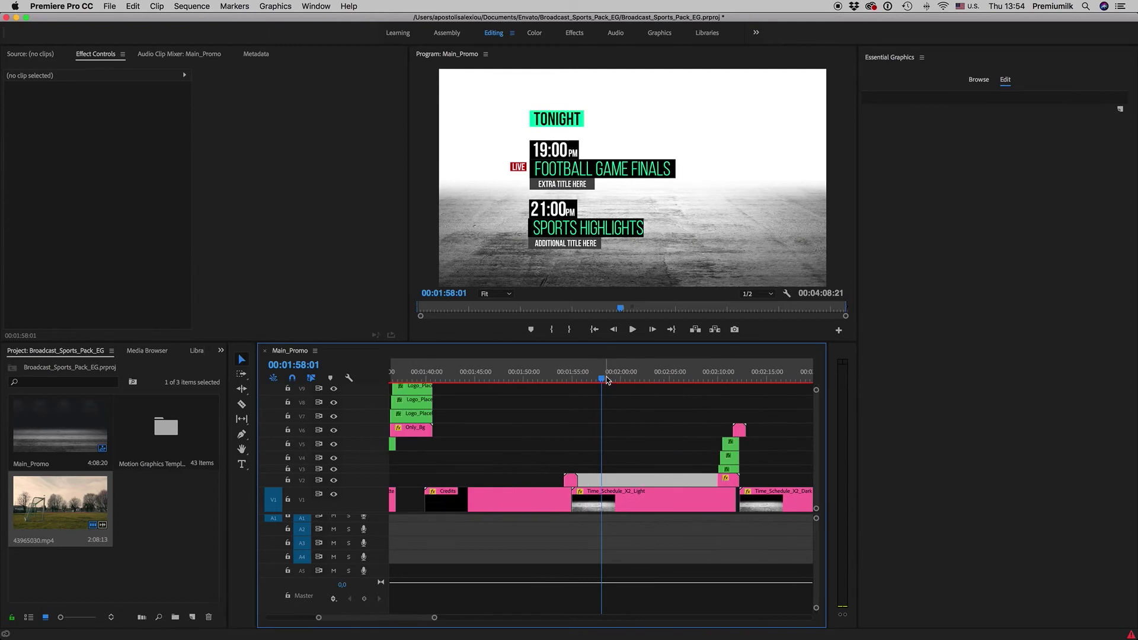
click(607, 381)
key(minus)
key(minus)
key(minus)
key(minus)
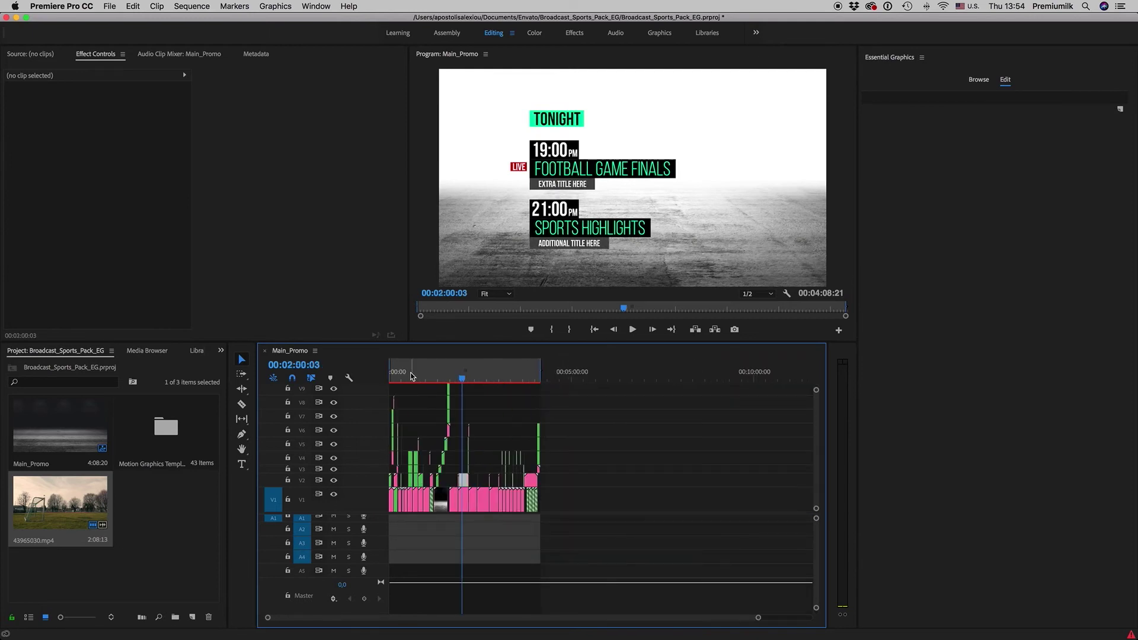
key(Home)
key(equal)
key(equal)
key(equal)
key(equal)
click(438, 502)
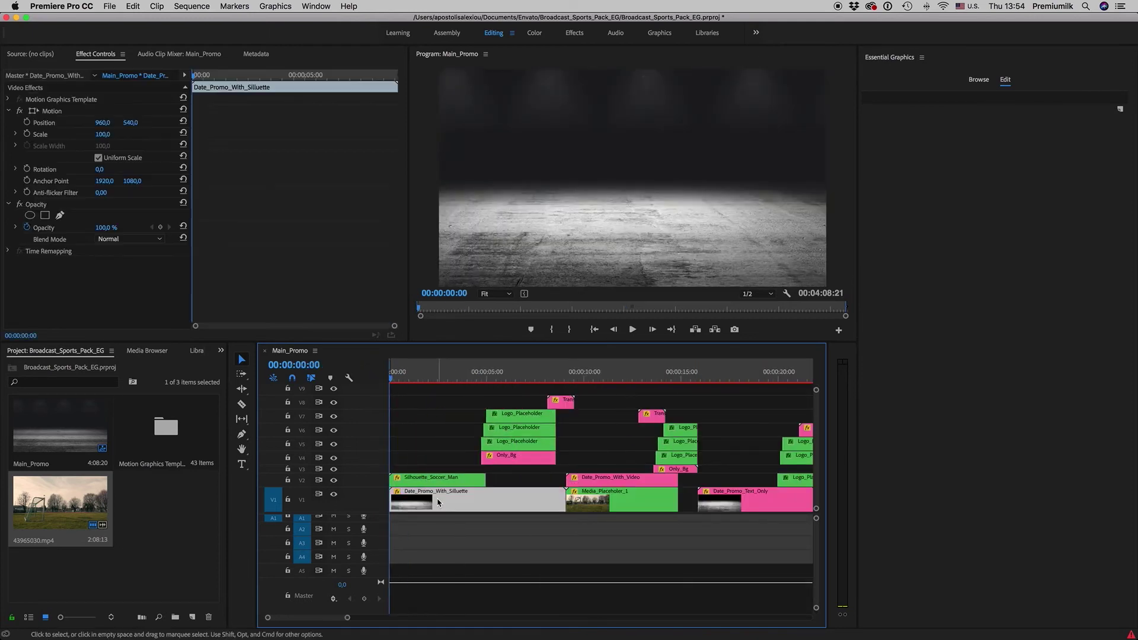
- Zoom in on the dark Time_Schedule_X2_Dark graphic at 00:02:19:07
key(minus)
key(minus)
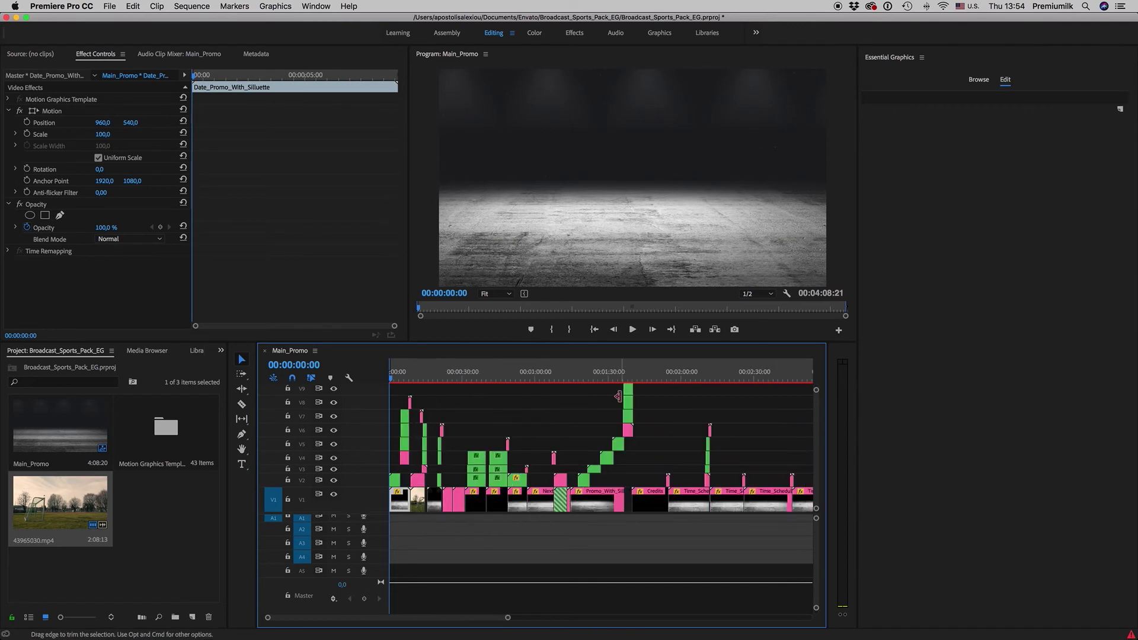
key(minus)
click(582, 376)
key(equal)
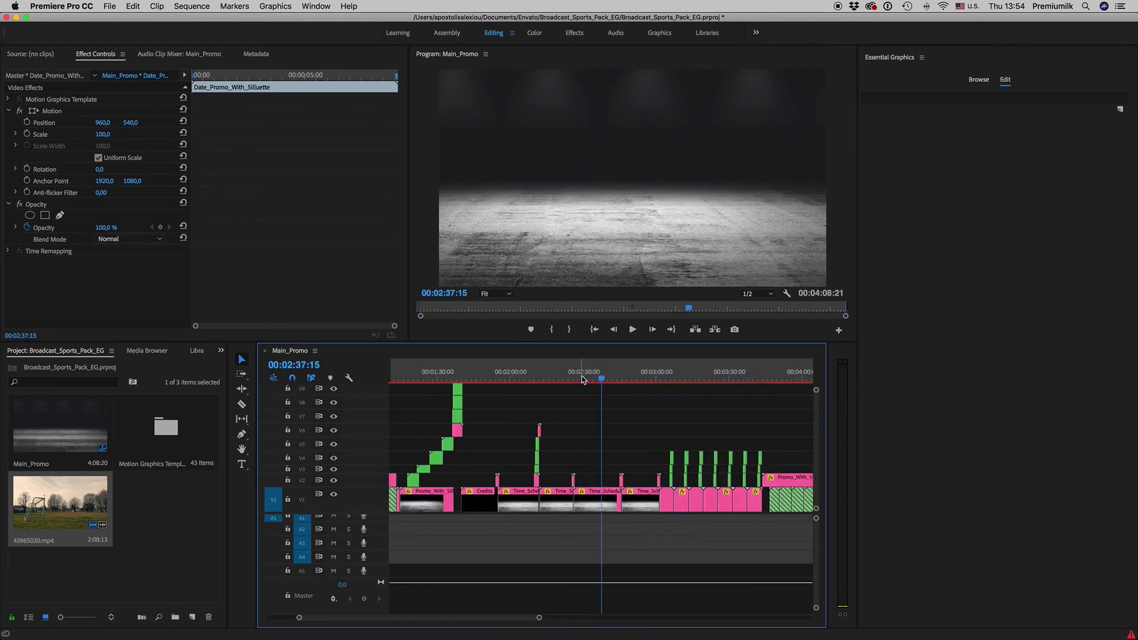
key(equal)
click(514, 379)
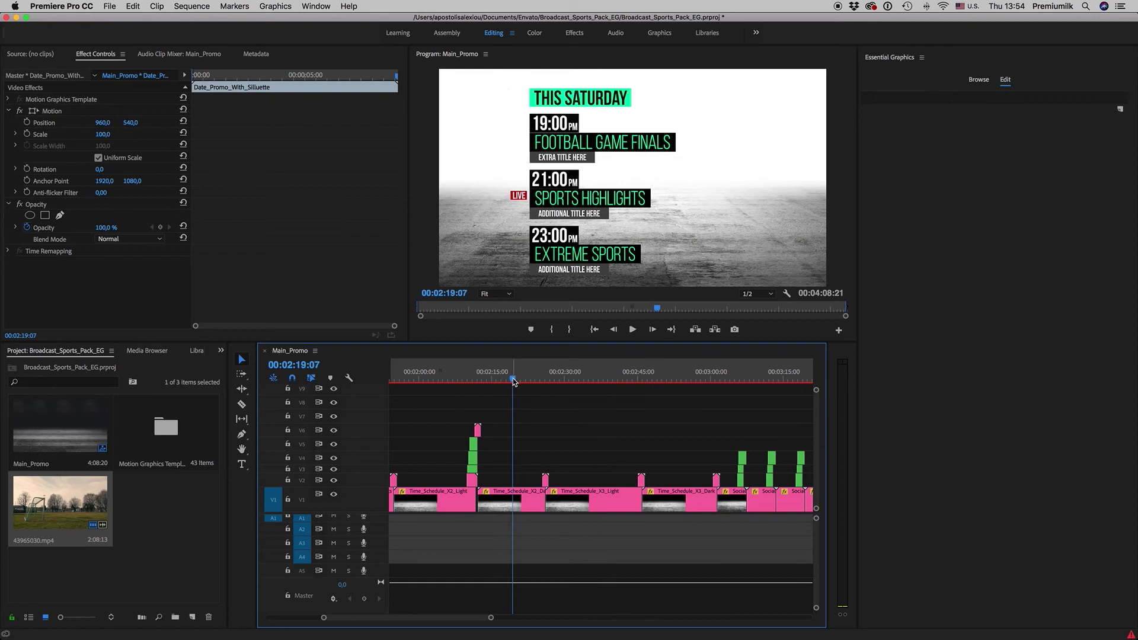
key(equal)
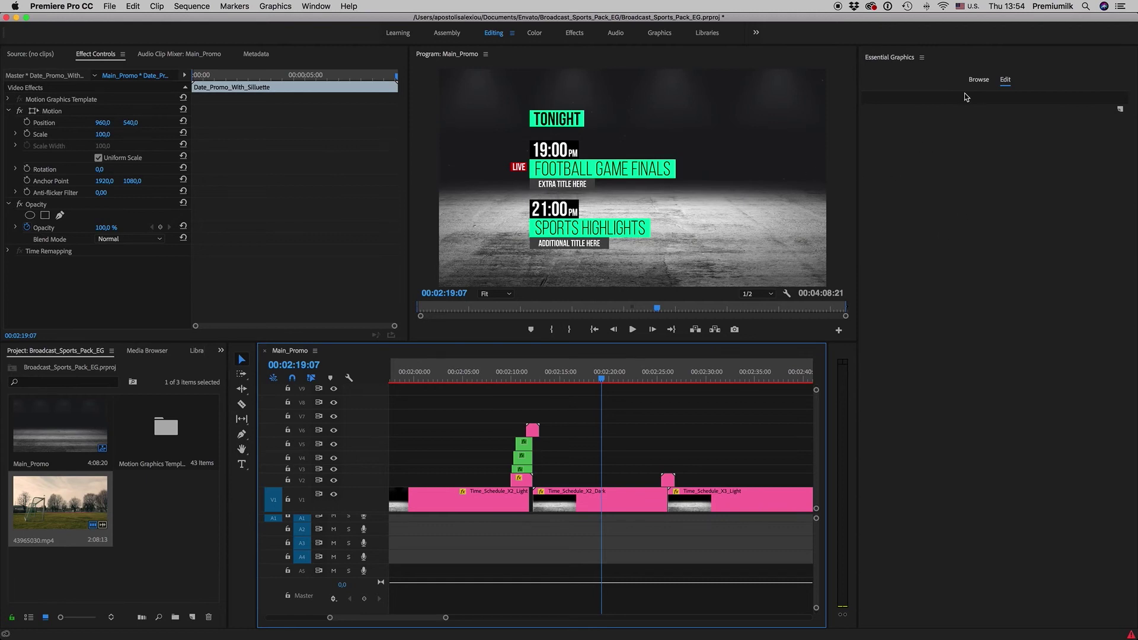
- Select the Time_Schedule_X2_Dark clip to preview its schedule, then zoom the timeline out
click(979, 80)
click(591, 507)
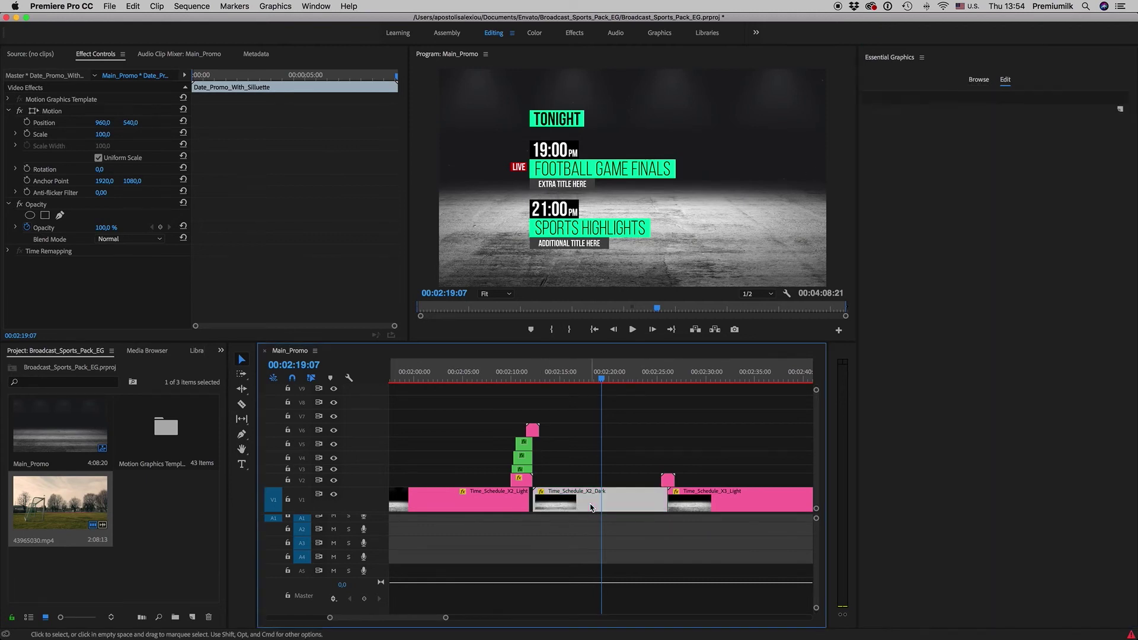
click(1005, 80)
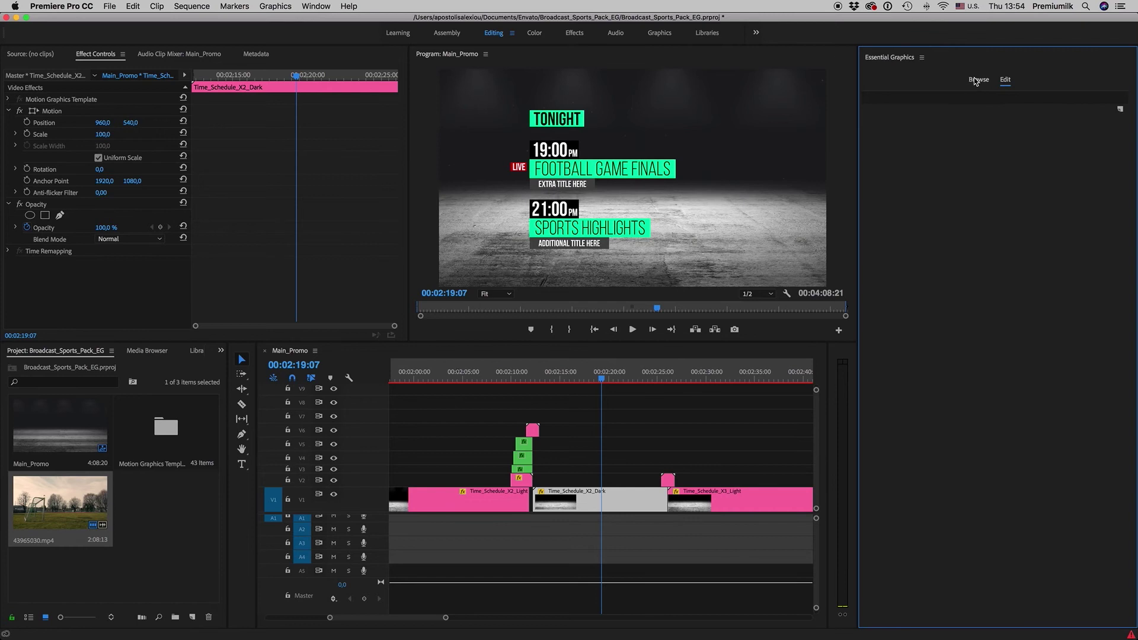
click(980, 80)
click(621, 503)
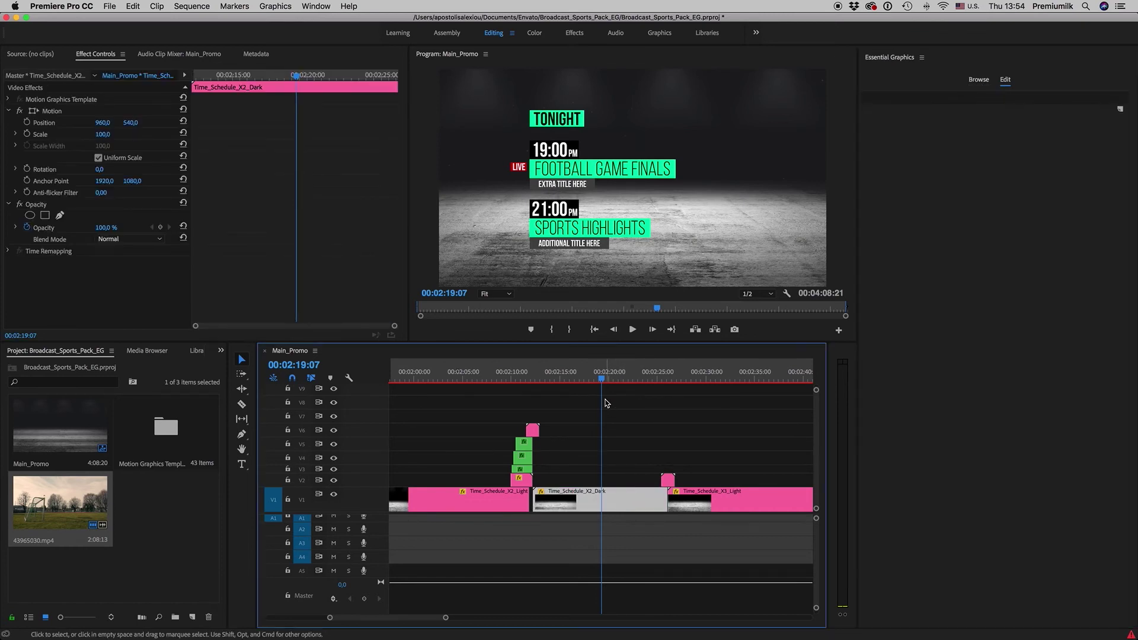
key(minus)
- Scrub through the Social_Media clips, previewing the FOLLOW US and SOCIAL templates
drag(630, 378, 694, 379)
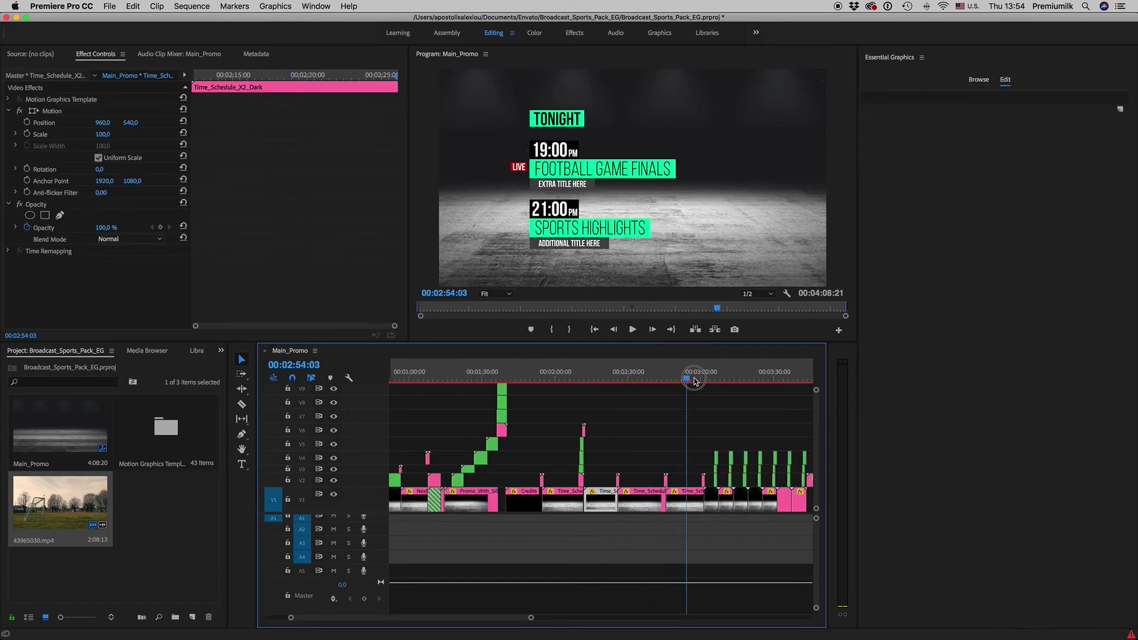
key(equal)
drag(621, 378, 686, 381)
scroll(671, 391, down, 2)
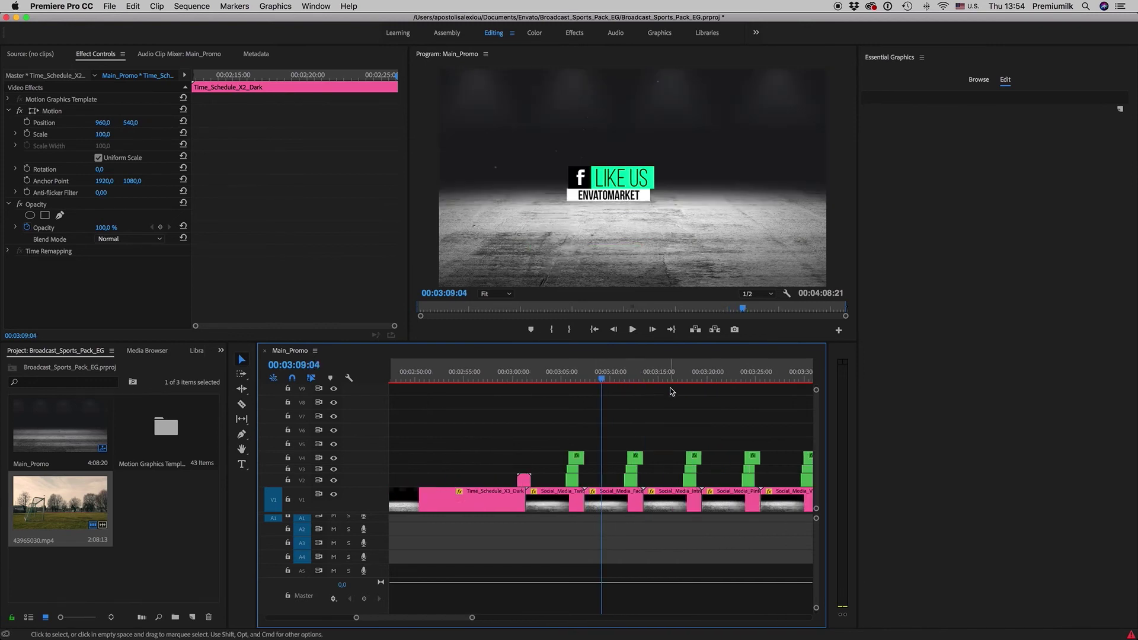
key(minus)
click(745, 380)
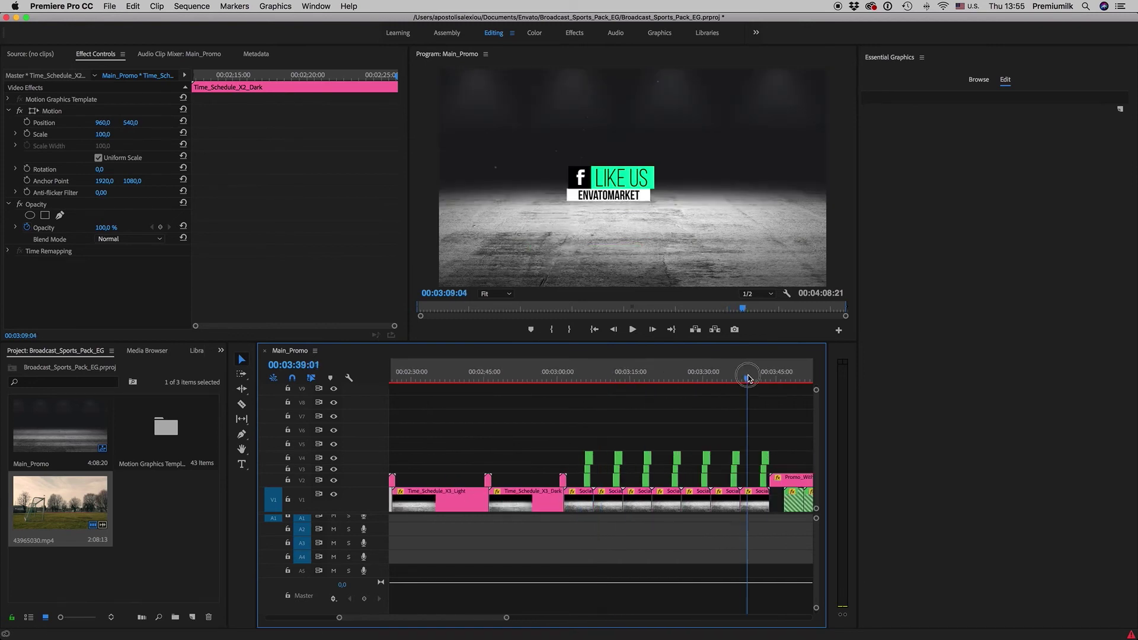
key(equal)
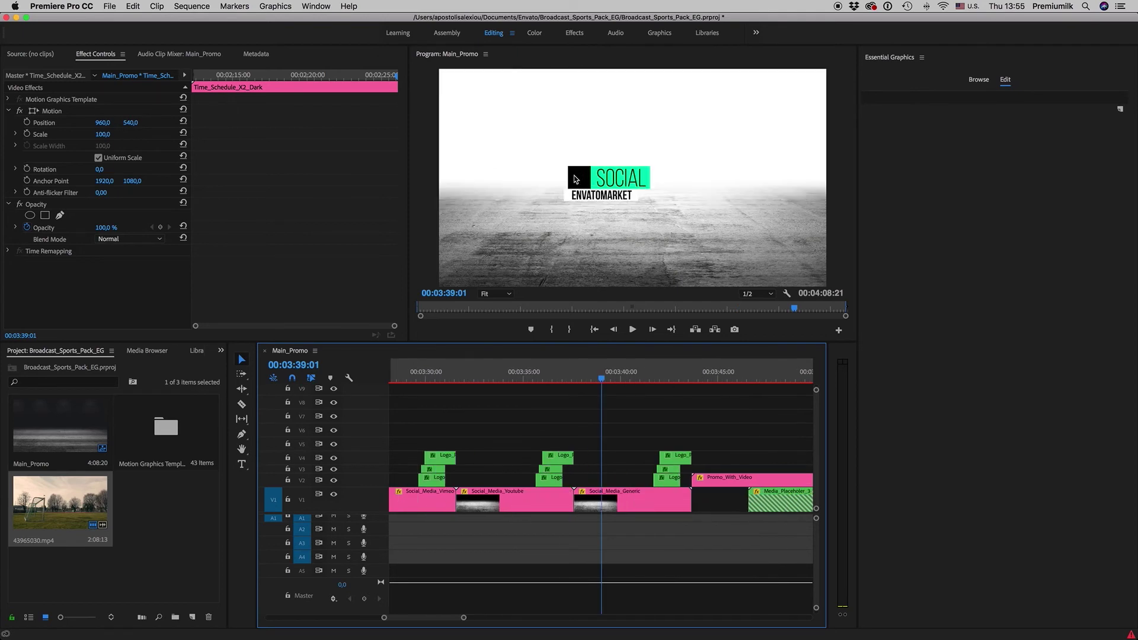
- Scrub the Promo_With_Video clips (ENJOY BASKETBALL, WATCH FOOTBALL GAMES, FIELD GOAL) to the sequence end
key(minus)
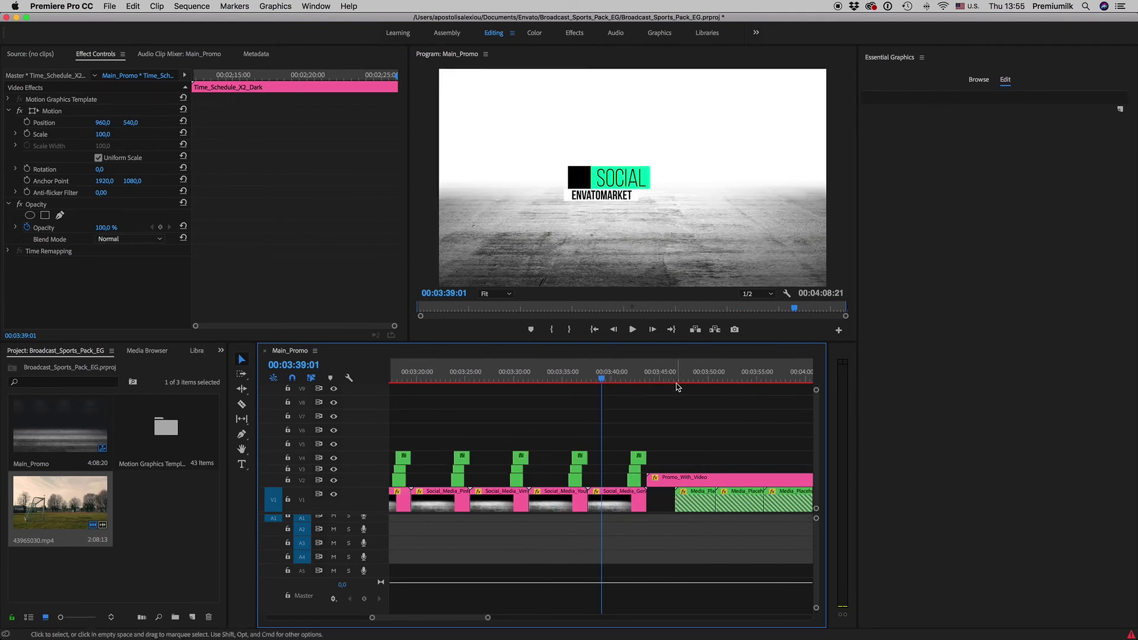
drag(676, 386, 699, 383)
key(equal)
key(minus)
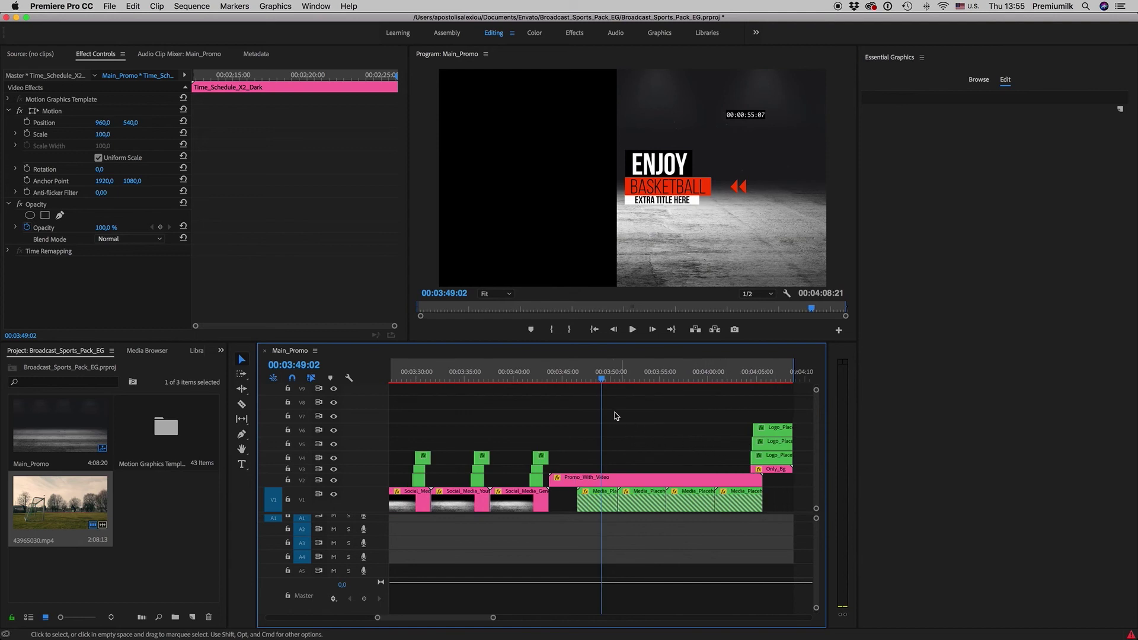
drag(603, 386, 699, 382)
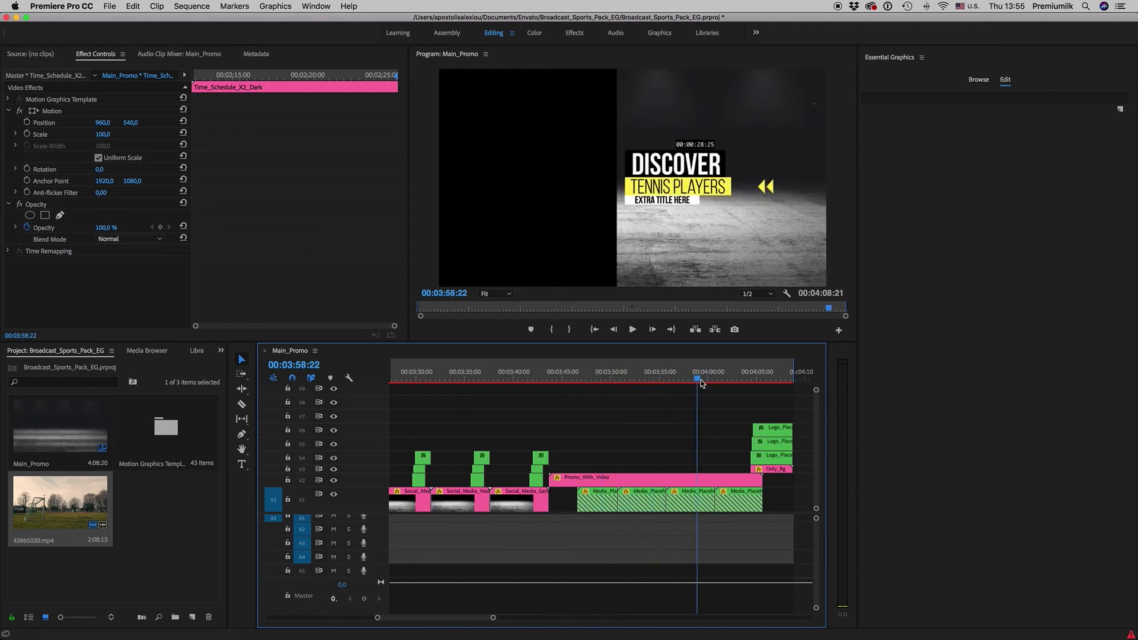
click(745, 378)
scroll(756, 383, up, 1)
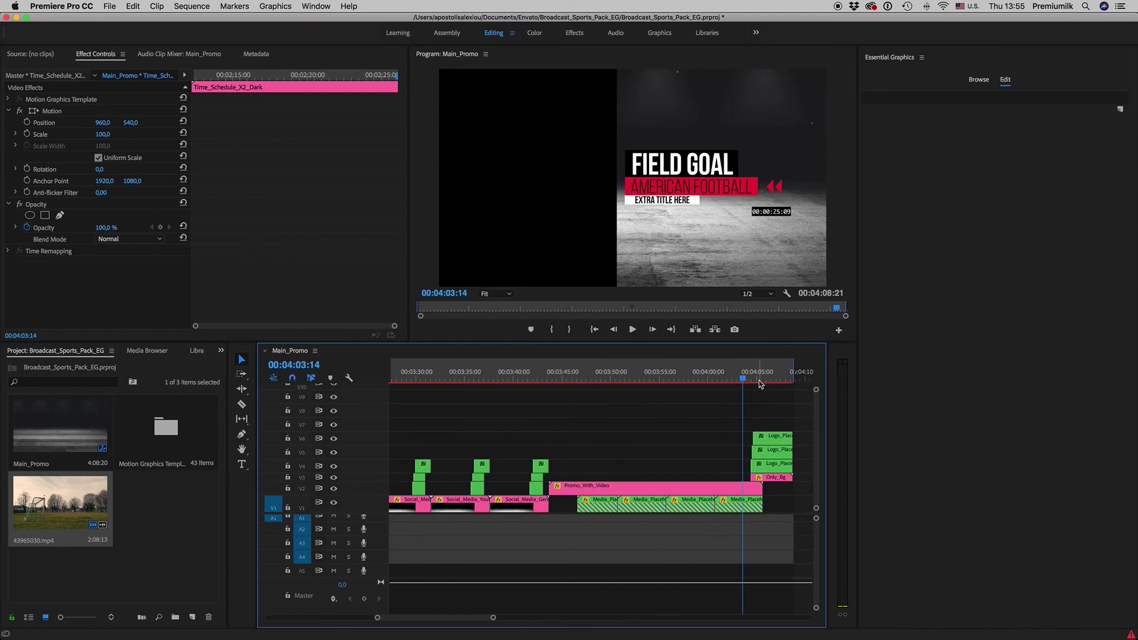
scroll(736, 402, right, 3)
click(658, 379)
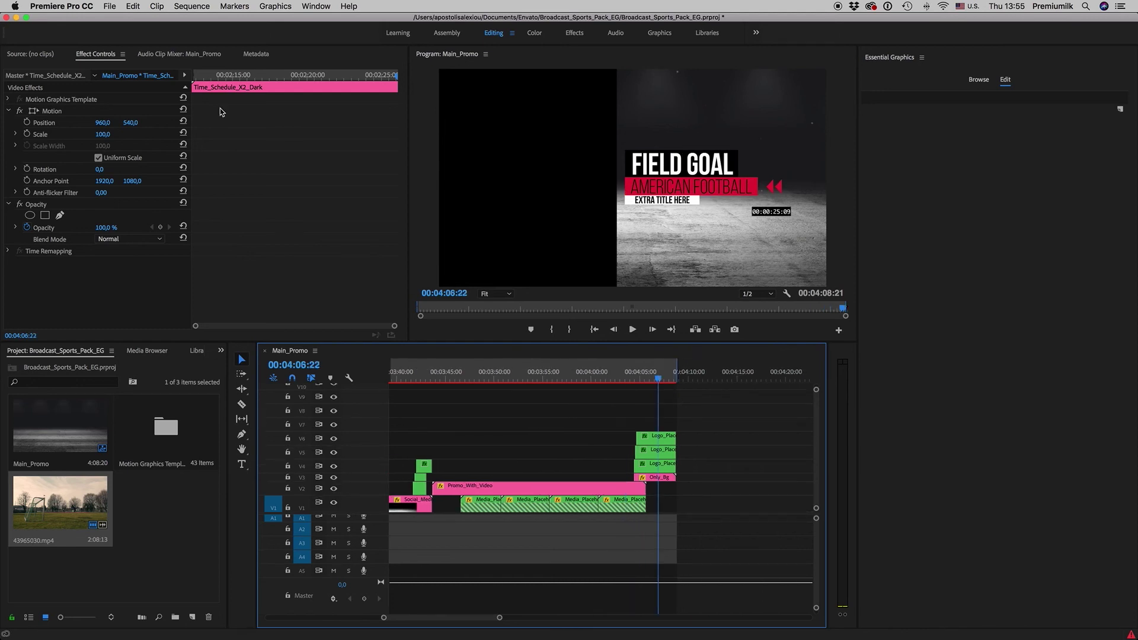
- Close the Broadcast_Sports_Pack_EG project with File > Close Project, choosing Yes to save changes
click(110, 7)
mouse_move(134, 50)
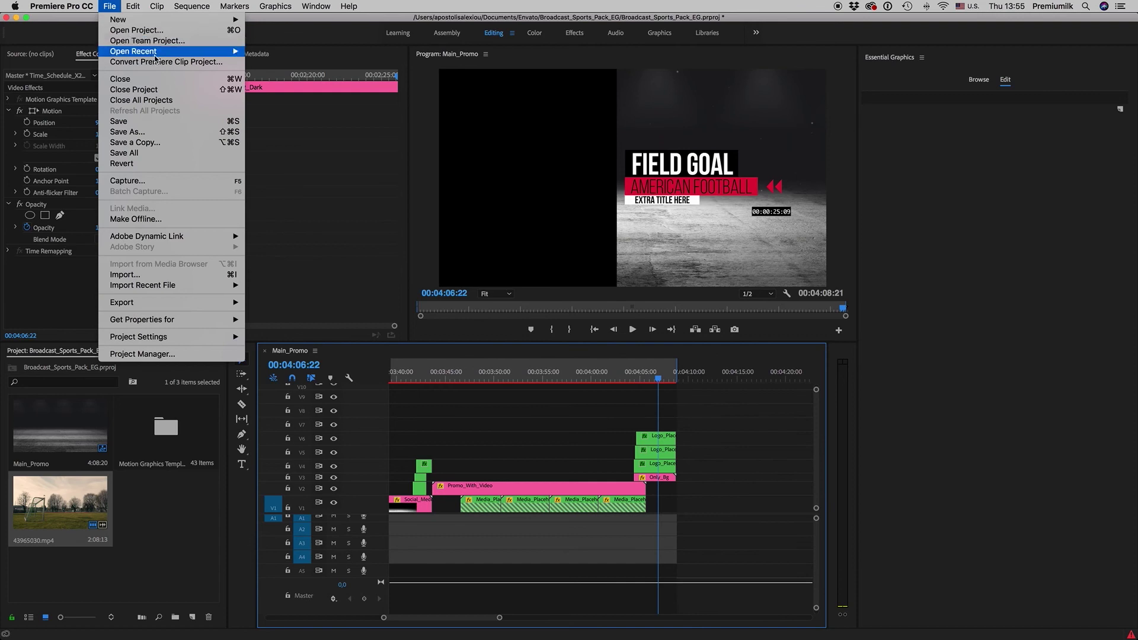
click(272, 53)
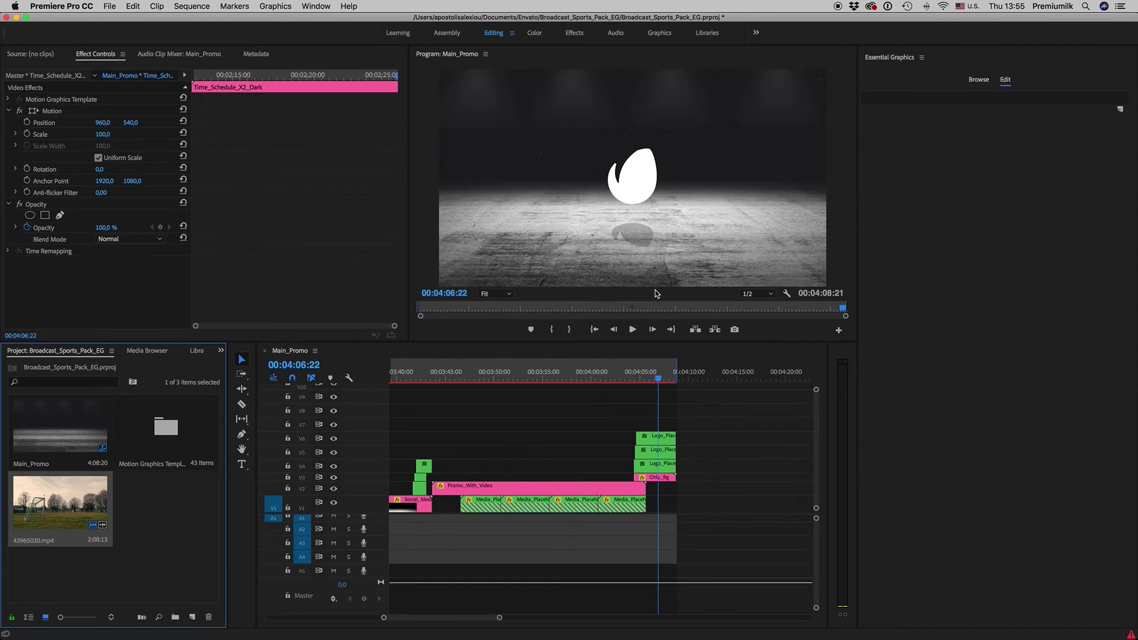
click(109, 6)
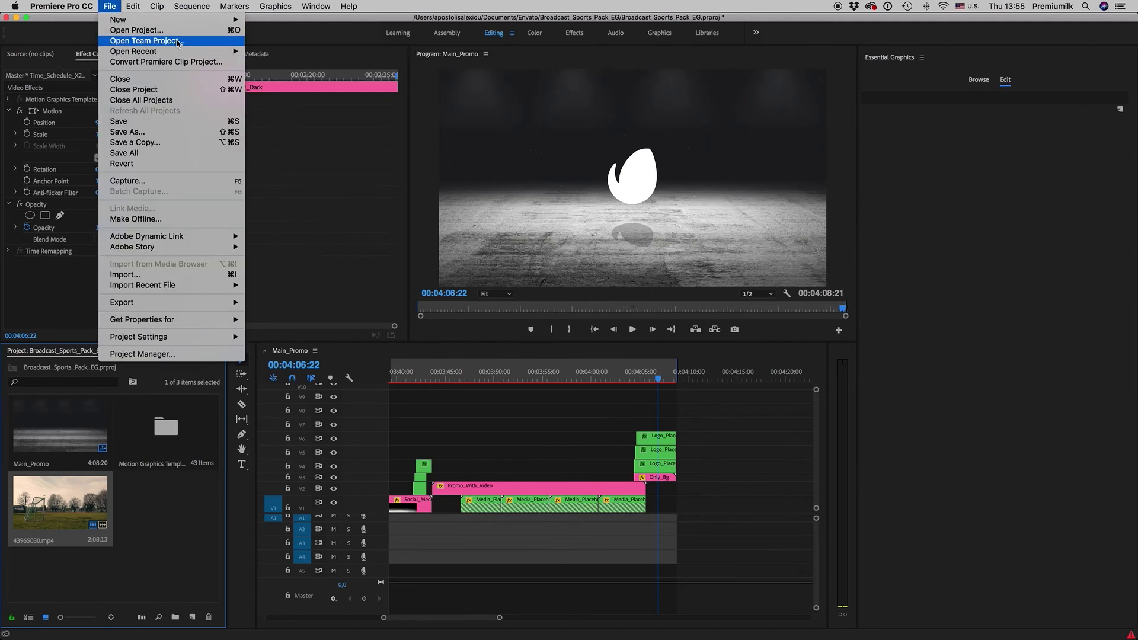
mouse_move(133, 50)
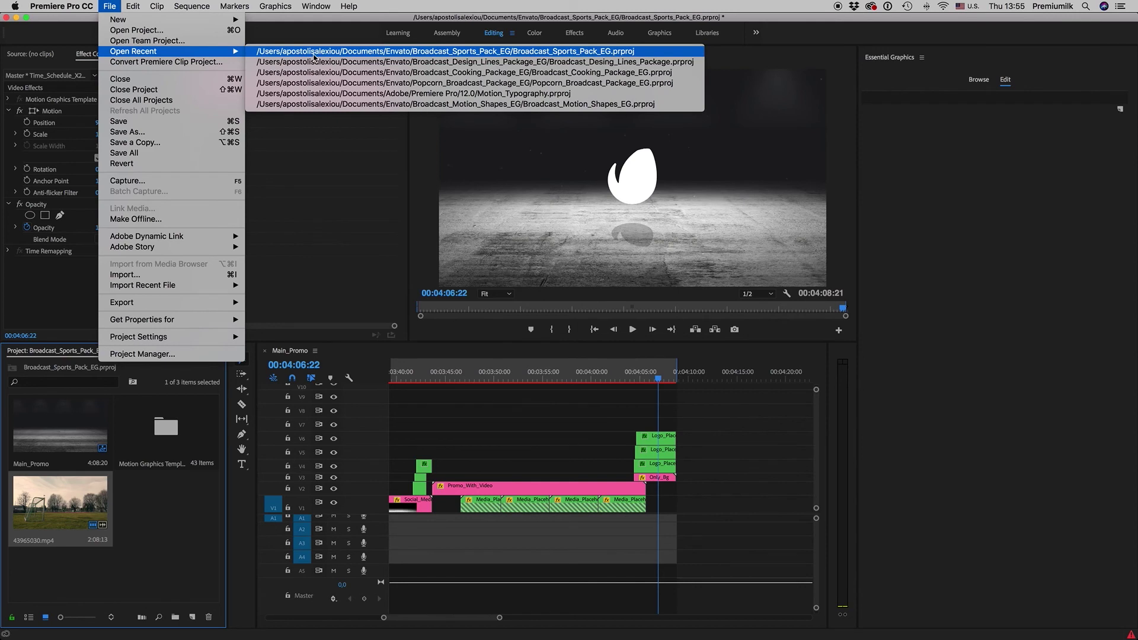
click(313, 58)
click(110, 7)
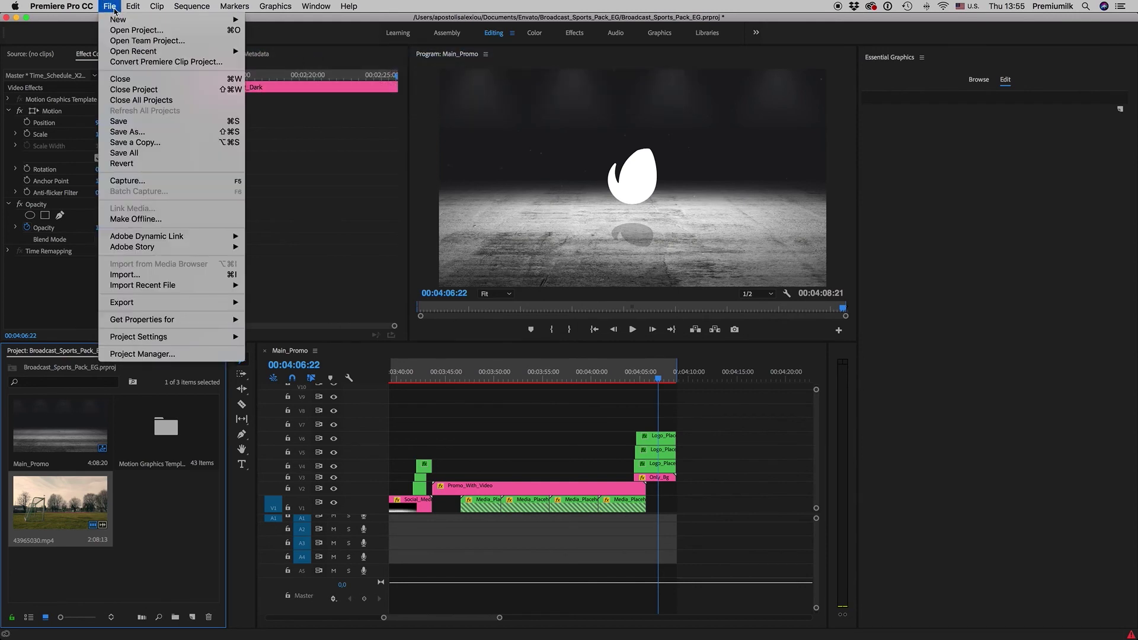
click(149, 90)
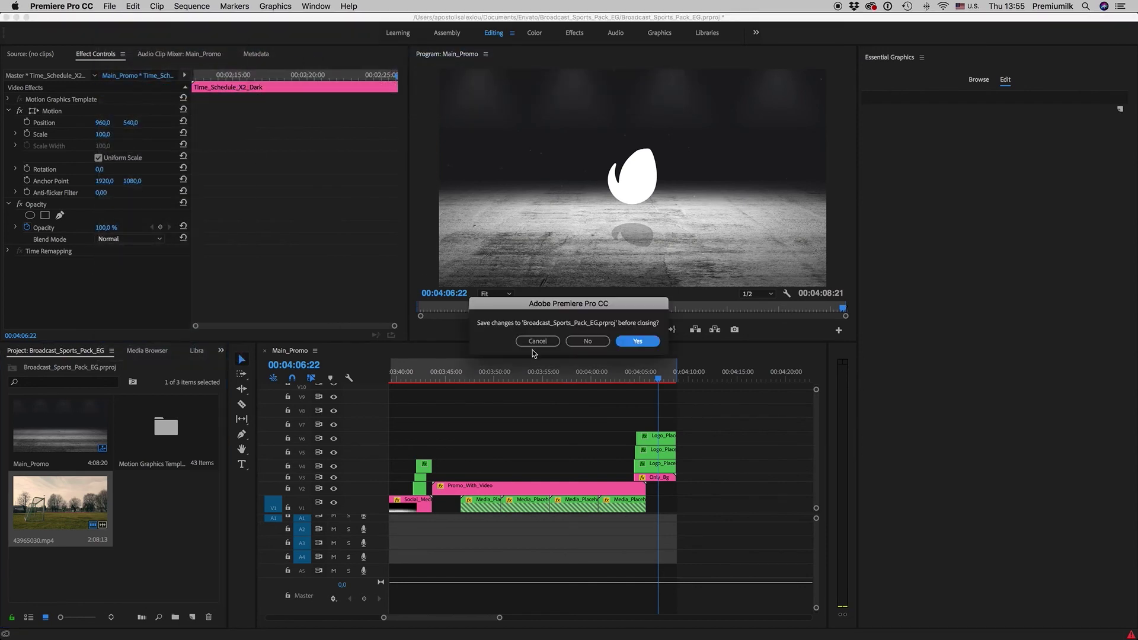
click(636, 342)
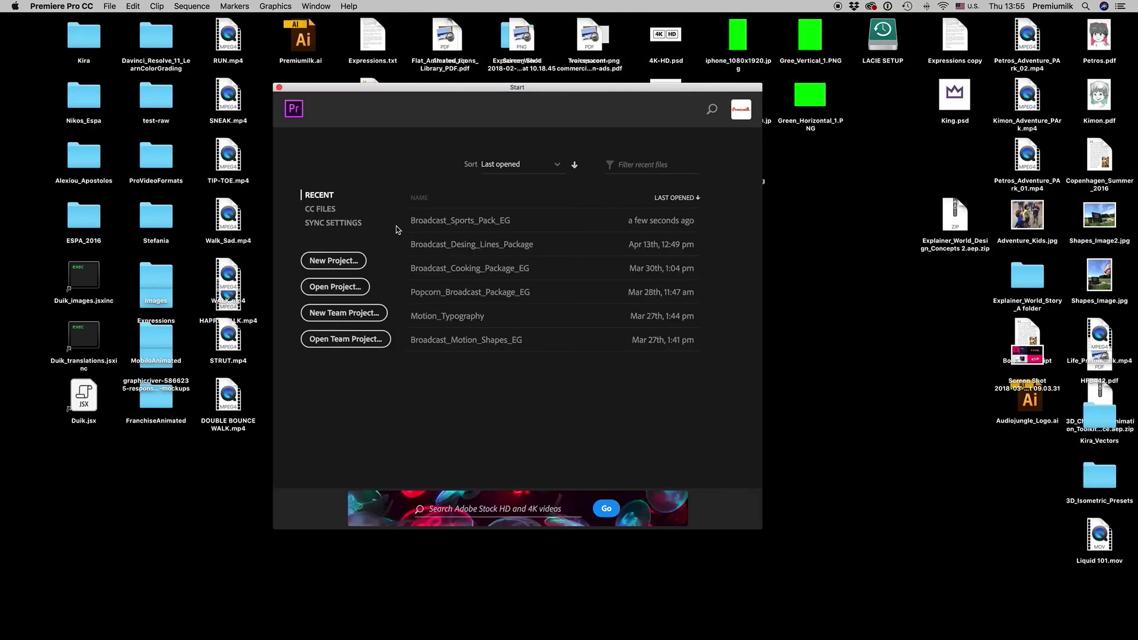
- Reopen Broadcast_Sports_Pack_EG from Recent and move the playhead onto Time_Schedule_X3_Light at 00:02:34:06
click(468, 214)
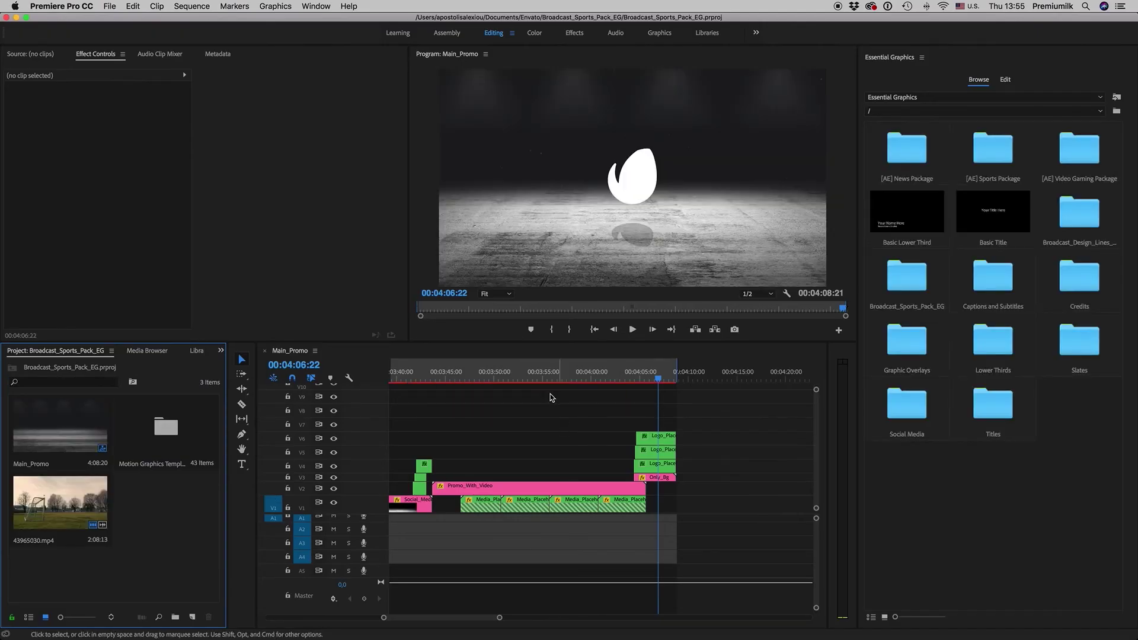
click(421, 373)
scroll(489, 389, up, 5)
scroll(490, 388, up, 5)
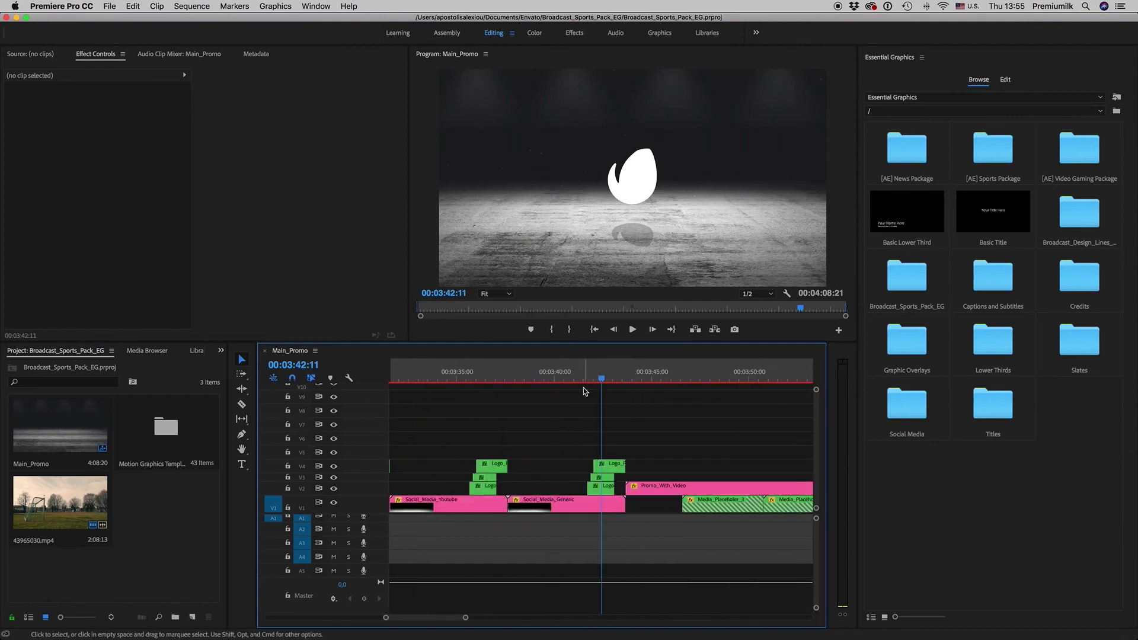
key(minus)
click(438, 377)
key(equal)
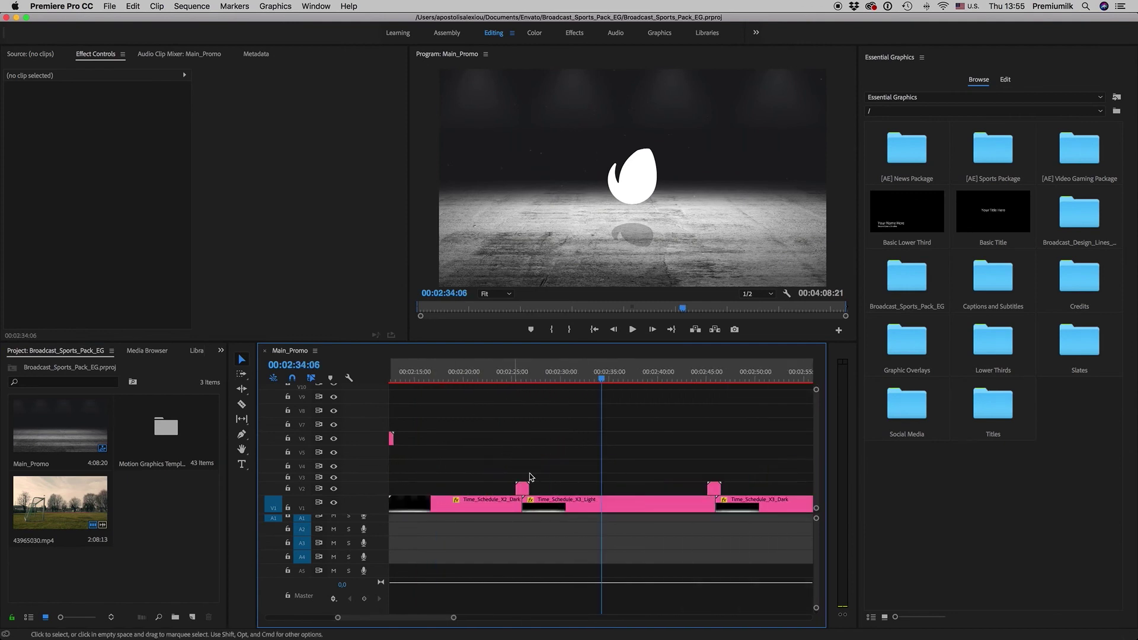
- On Time_Schedule_X3_Light, shift the Live box X/Y beside 23:00 Extreme Sports and set opacity 100
click(602, 503)
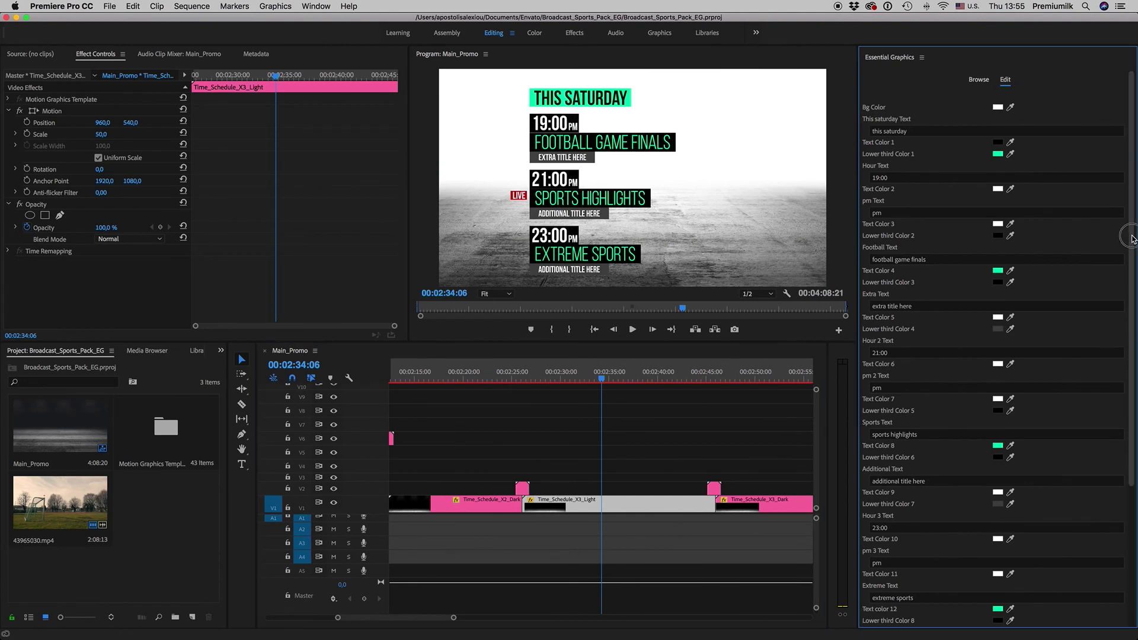
drag(1133, 244, 1129, 385)
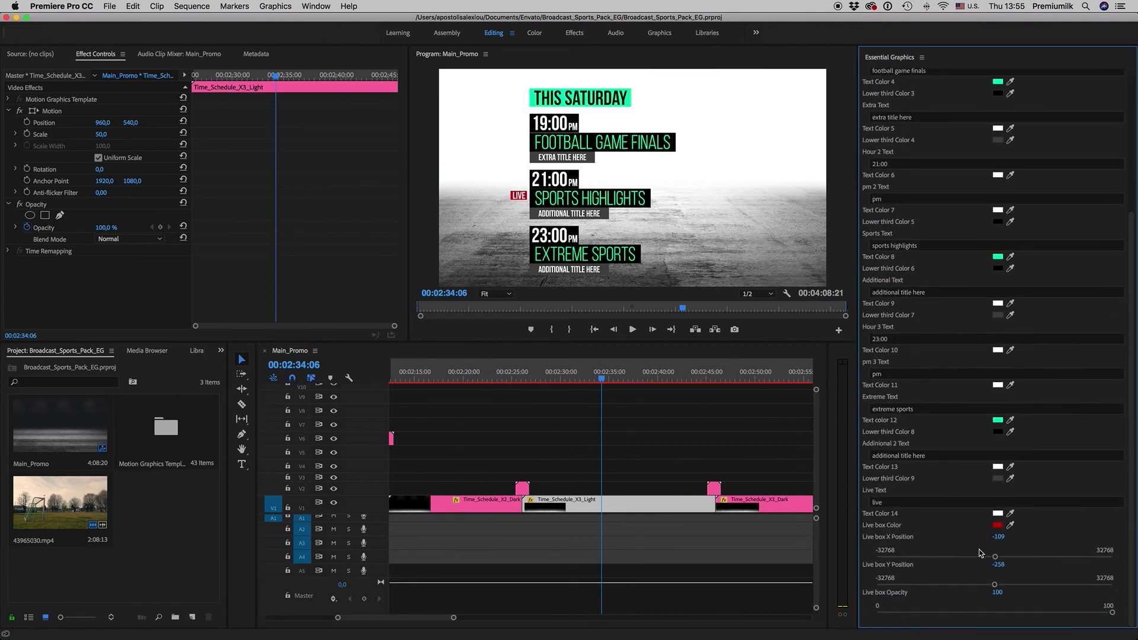
drag(999, 537, 1001, 538)
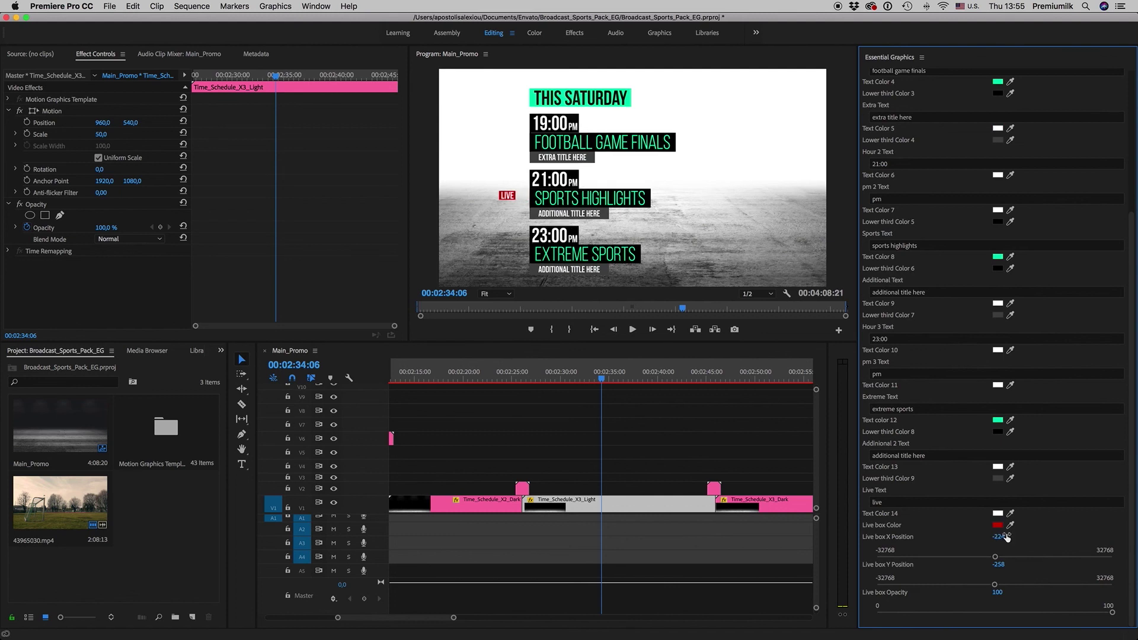
mouse_move(999, 565)
mouse_down()
mouse_move(1032, 565)
mouse_move(990, 564)
mouse_up()
drag(994, 593, 1016, 593)
scroll(949, 118, up, 5)
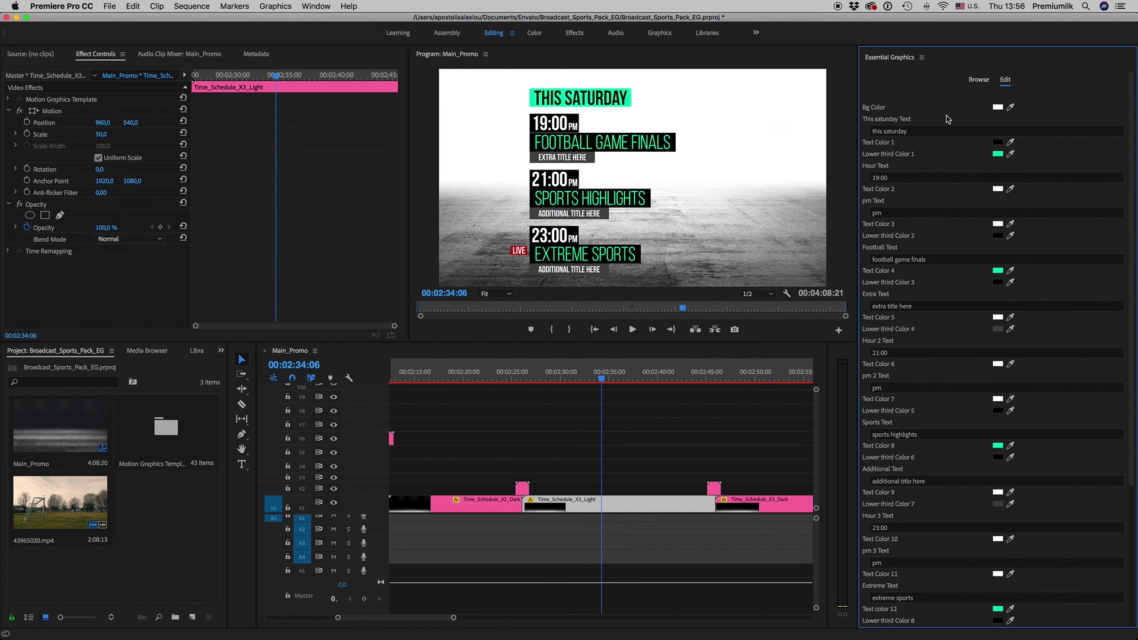
- Replace 'saturday' with 'Monday' in the heading, then move the playhead to the dark three-show schedule
click(921, 133)
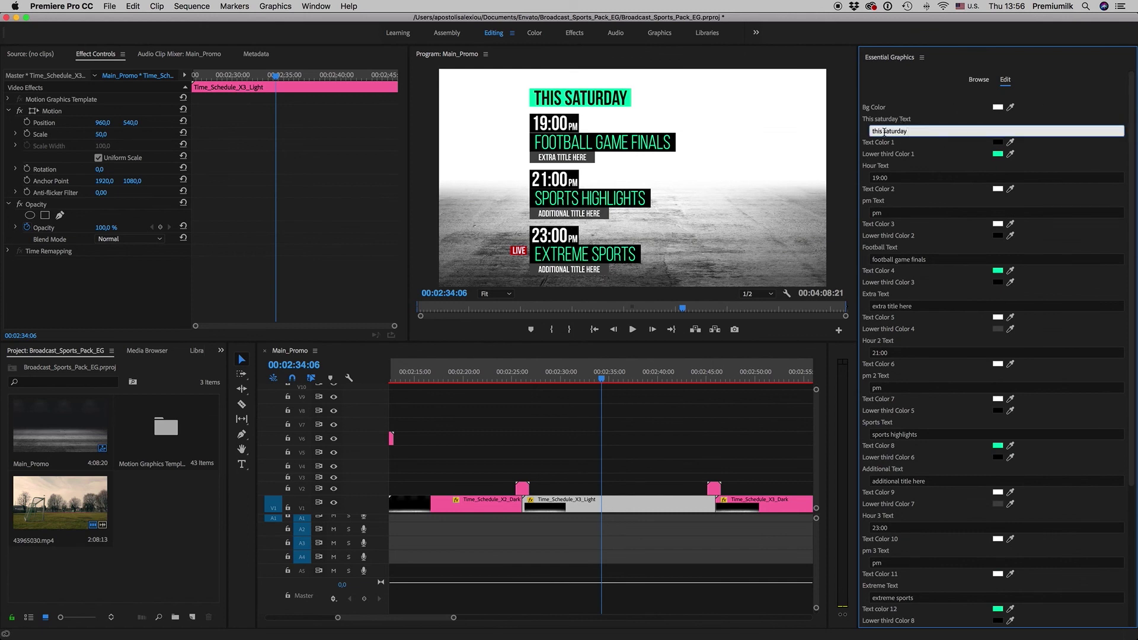
double_click(885, 132)
text(Mon)
click(903, 181)
text(-)
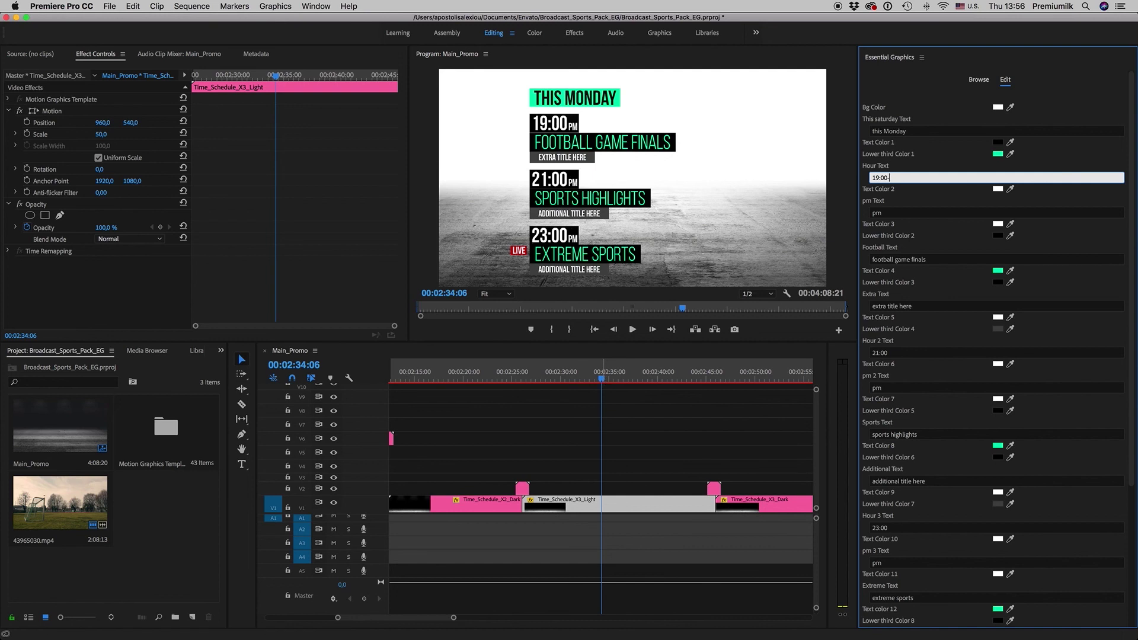
drag(601, 380, 691, 380)
key(minus)
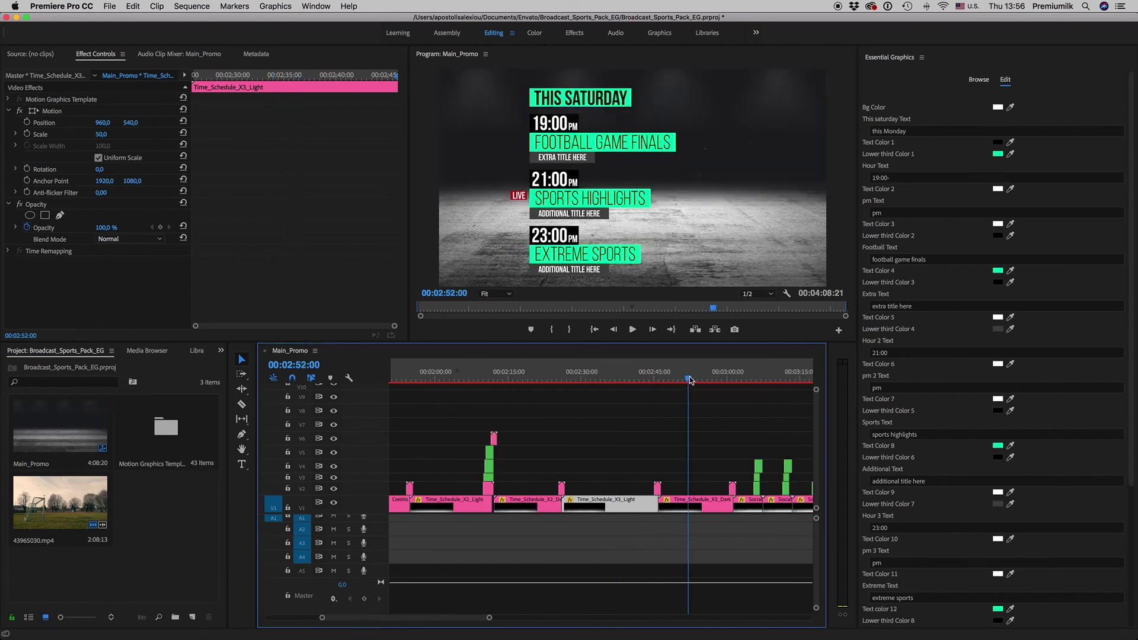